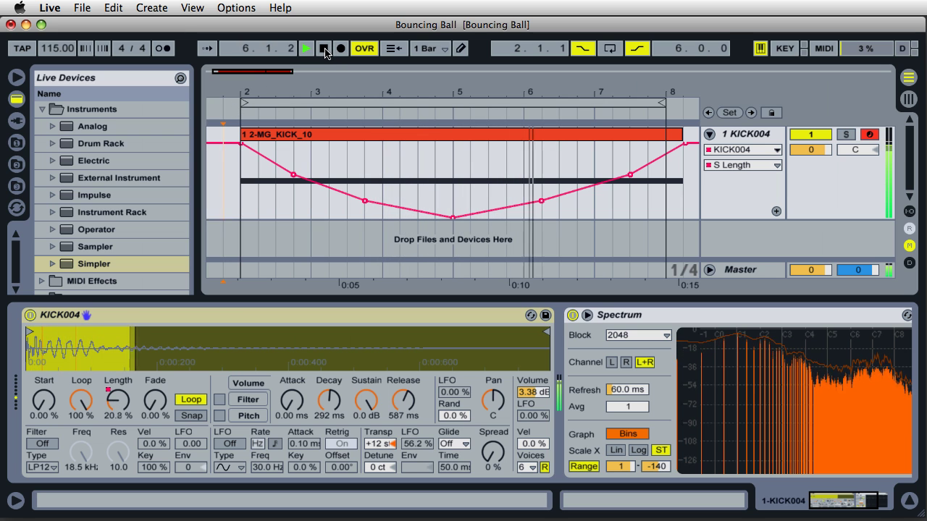
Step: Stop playback and inspect the breakpoint values of the first kick track's sample length automation
click(324, 49)
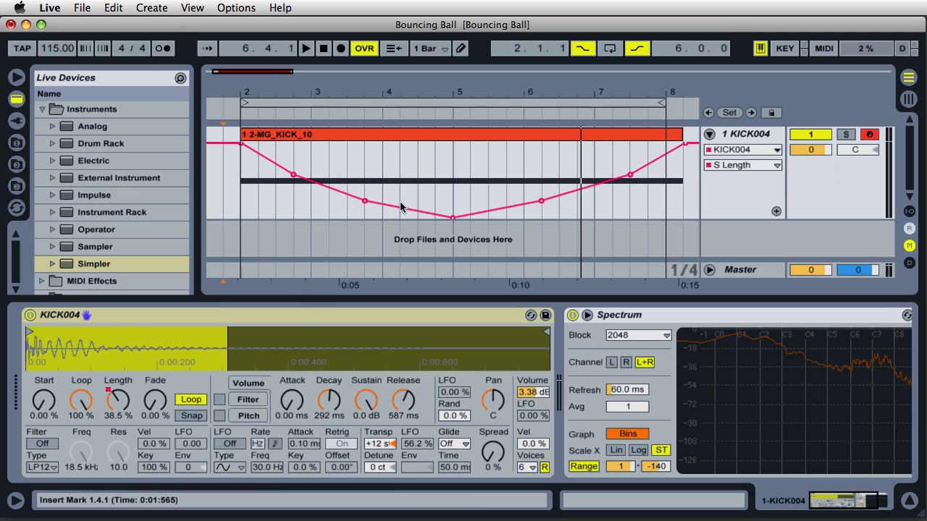
mouse_move(295, 181)
mouse_move(363, 207)
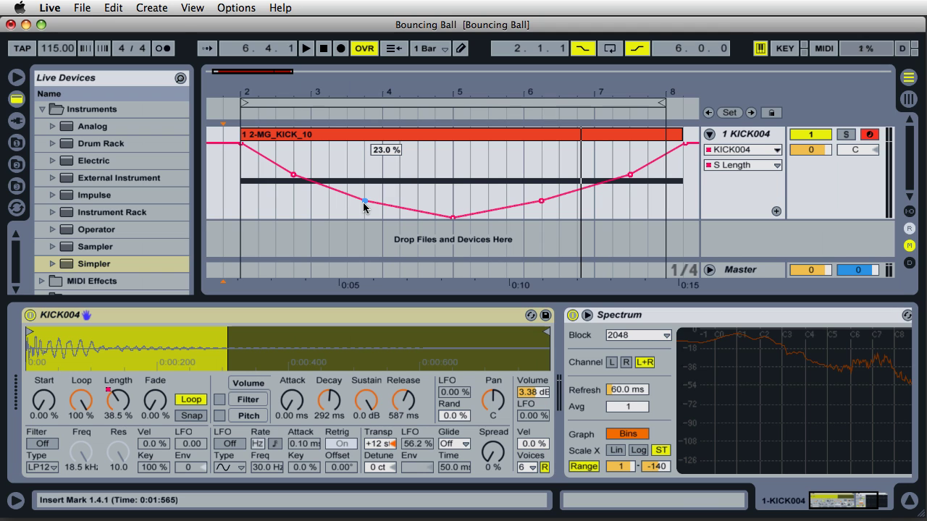
Step: Fold and deactivate the first kick track, and insert an unfolded, record-armed MIDI track below it
click(709, 137)
click(709, 135)
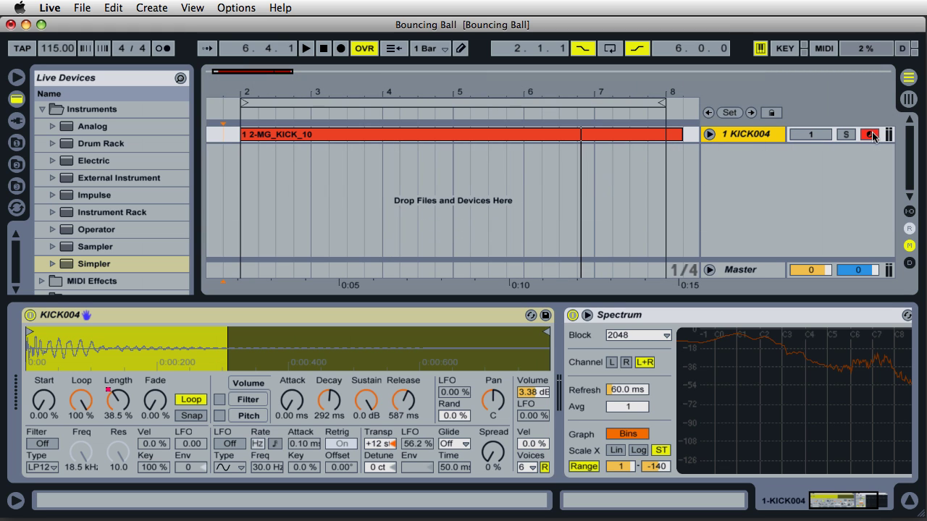
right_click(723, 165)
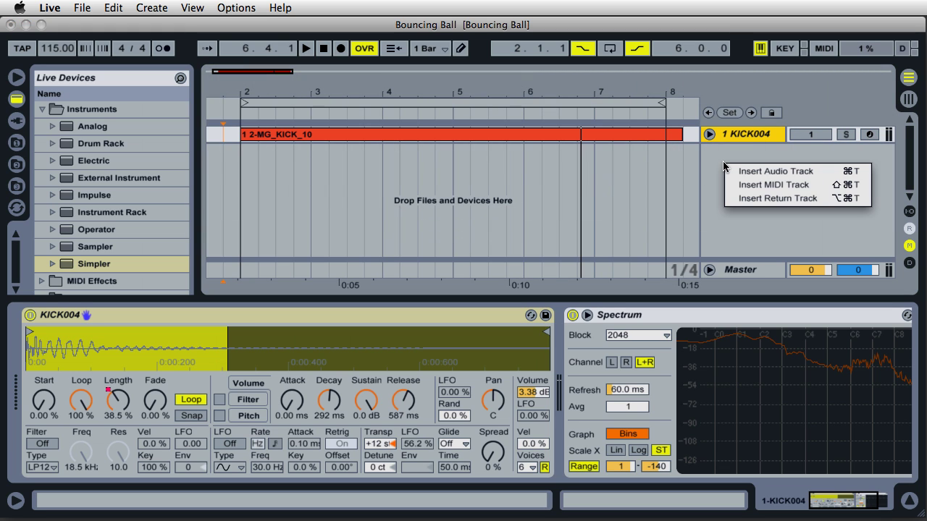
click(745, 185)
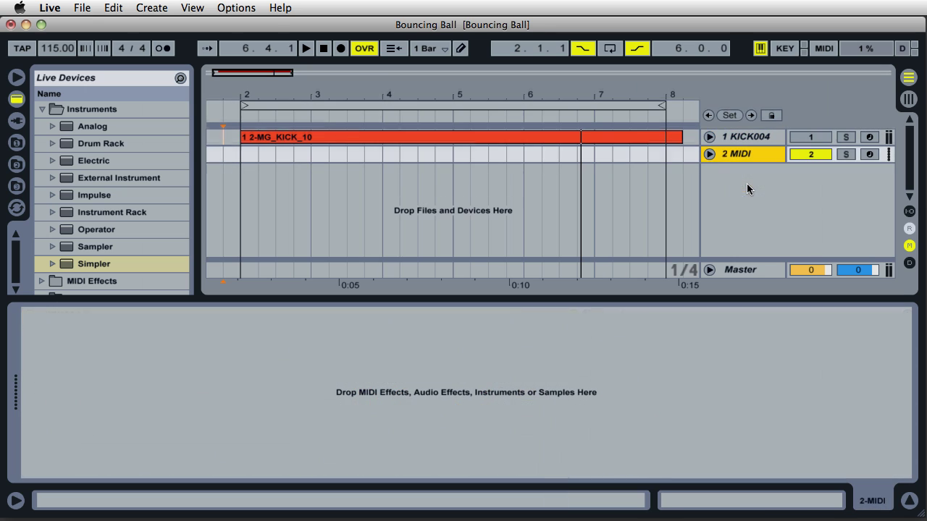
click(709, 154)
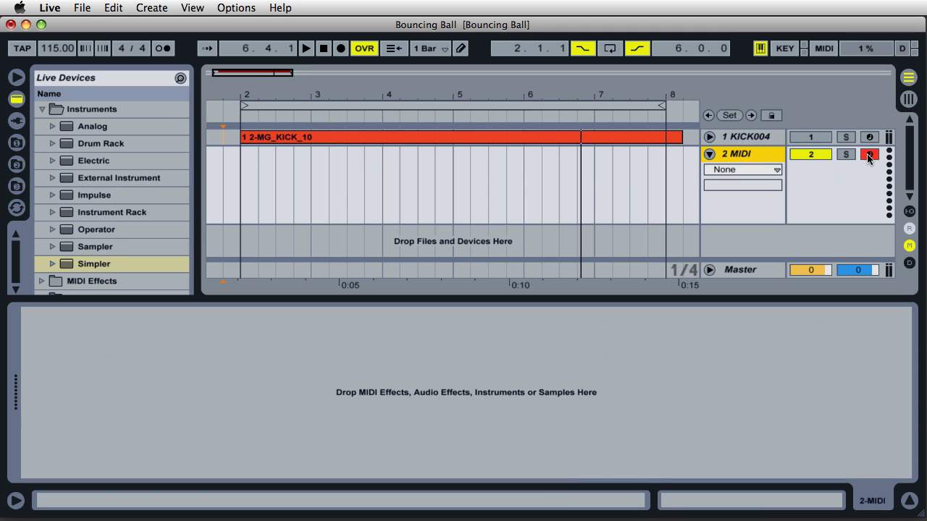
Step: Load a Simpler instrument on the new MIDI track and place the KICK004.WAV sample in it
click(42, 110)
click(41, 110)
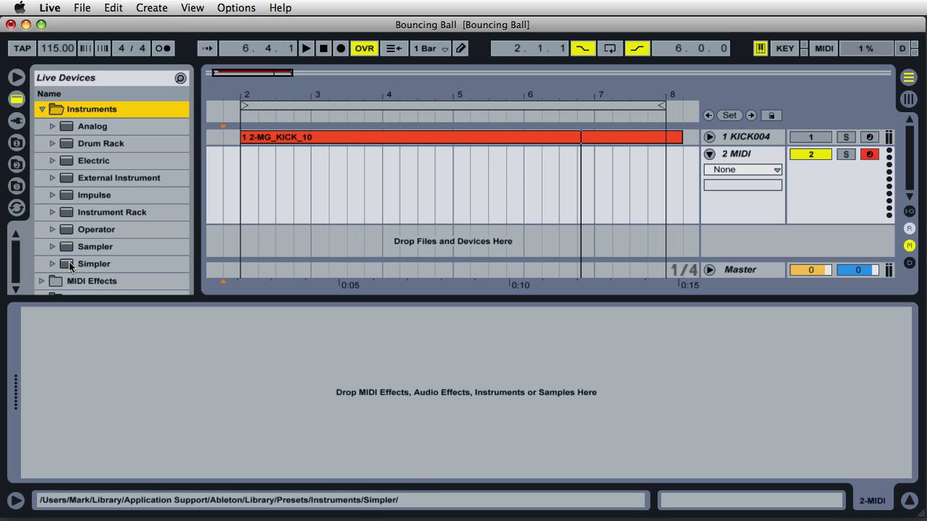
drag(71, 267, 228, 307)
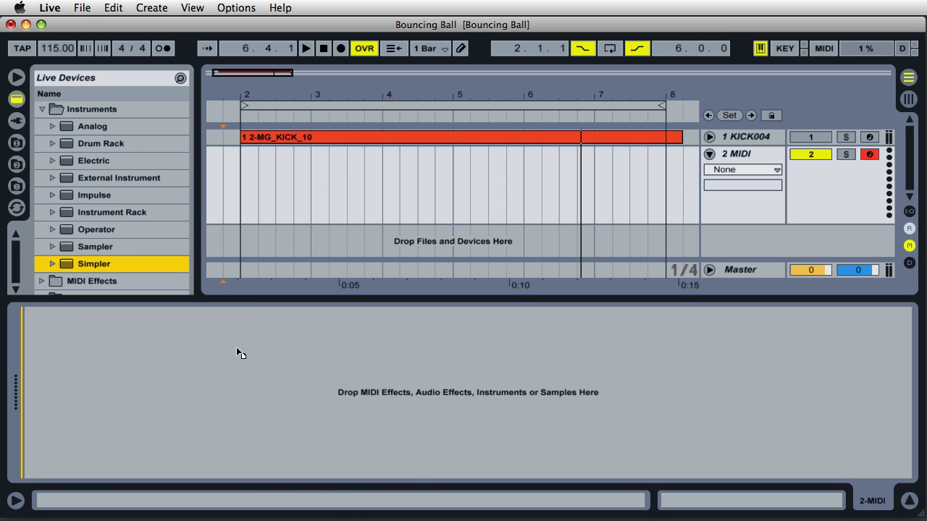
drag(237, 351, 236, 348)
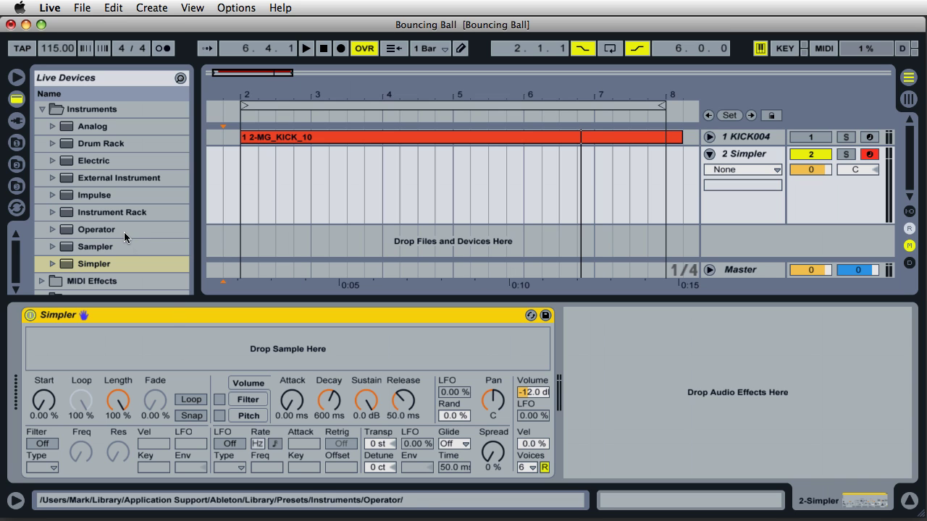
click(23, 147)
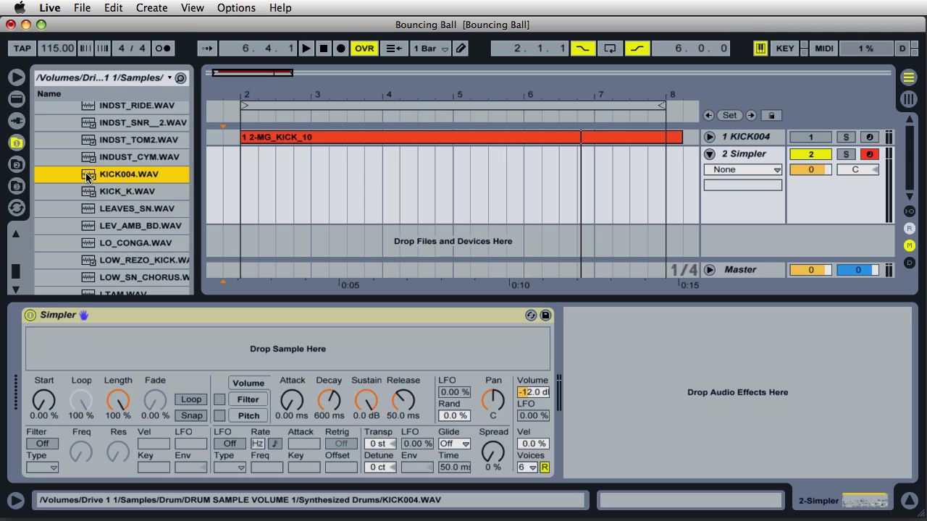
drag(87, 176, 232, 348)
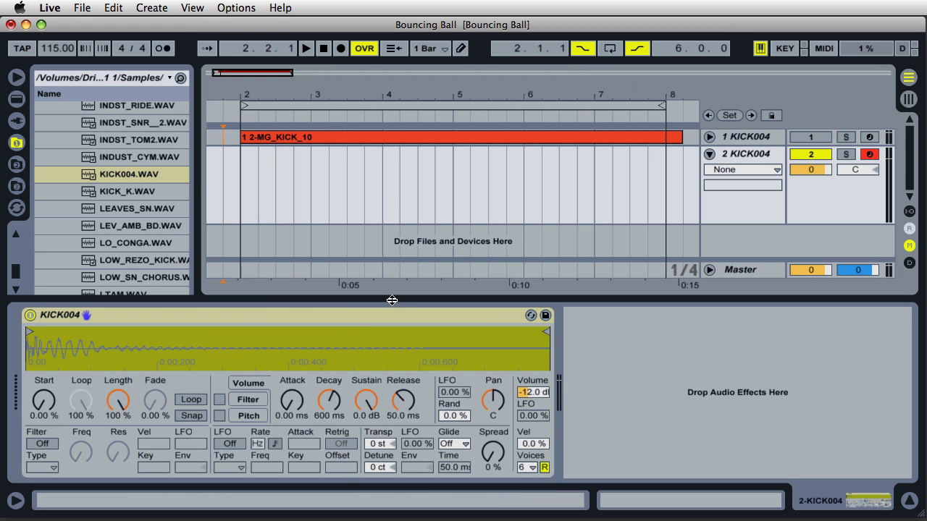
Step: Raise Simpler's volume to 5.62 dB while auditioning the kick
key(a)
click(539, 393)
drag(539, 393, 539, 382)
key(a)
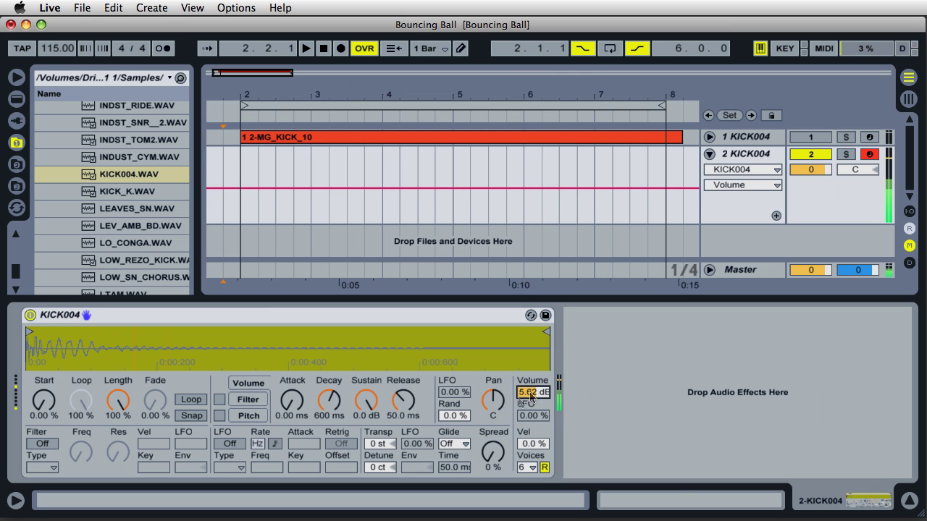
Step: Transpose the kick sample up 12 semitones, set Simpler's volume to 4.50 dB, and audition the sound
click(376, 445)
drag(377, 444, 376, 432)
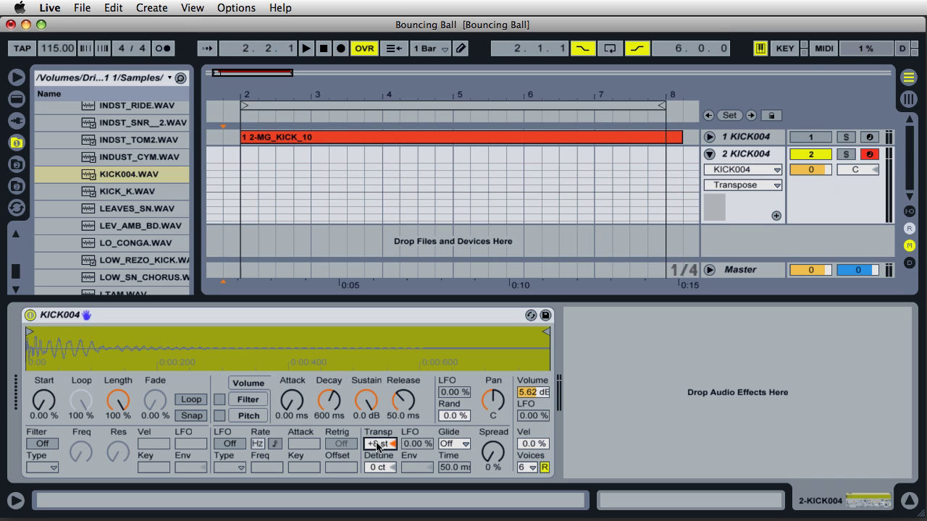
key(Up)
key(Up)
key(a)
key(a)
key(a)
drag(538, 392, 541, 400)
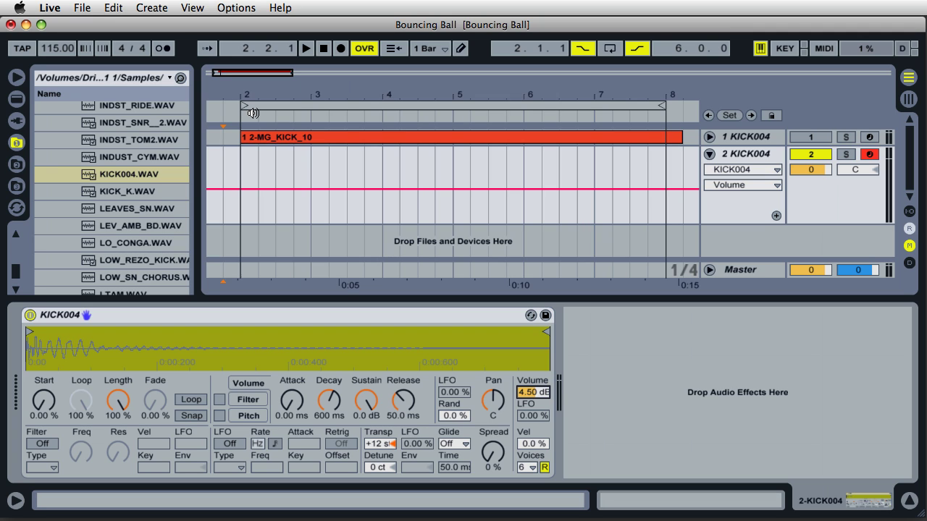
key(a)
Step: Toggle the punch-in, punch-out and arrangement loop switches and return each to its original state
click(583, 49)
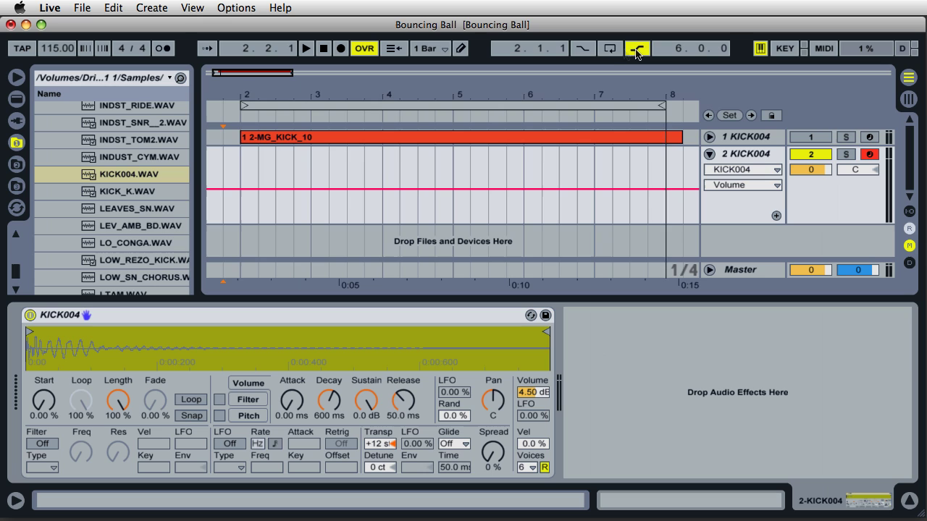
click(637, 49)
click(582, 49)
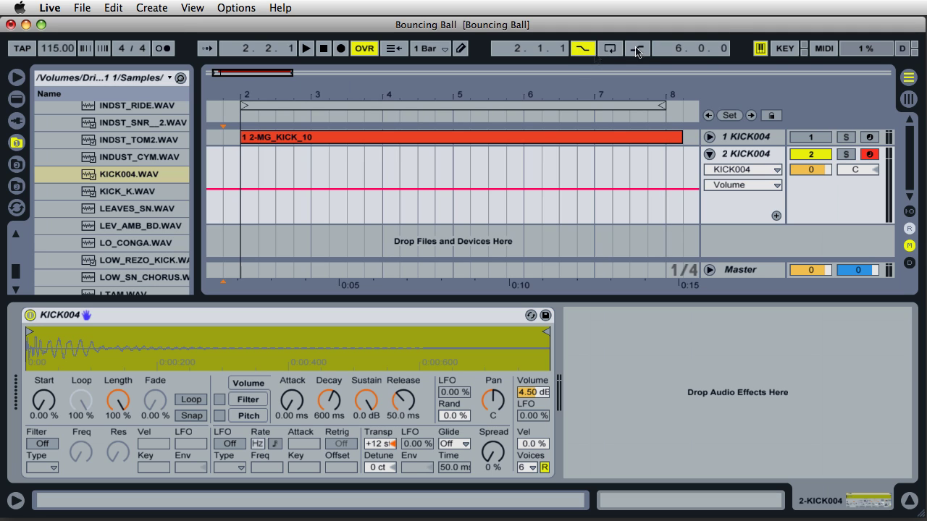
click(637, 49)
click(610, 50)
click(610, 50)
click(611, 50)
Step: Record a kick MIDI clip from bar 2 to bar 8 with the metronome on, and play it back without the metronome
click(324, 49)
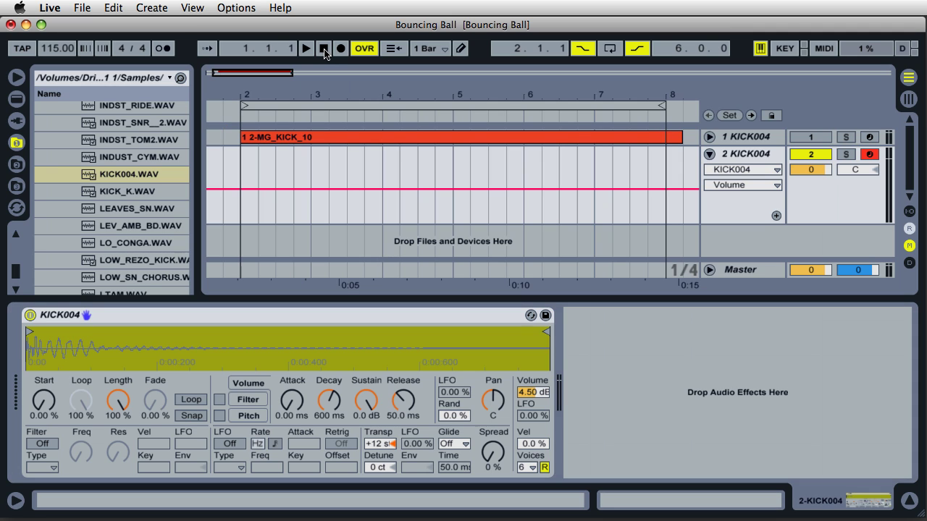
click(163, 52)
click(307, 50)
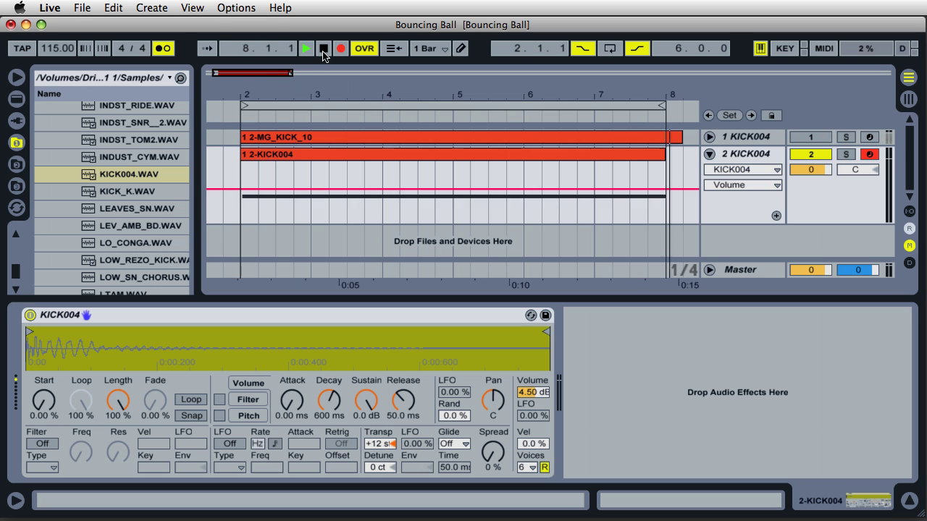
click(323, 49)
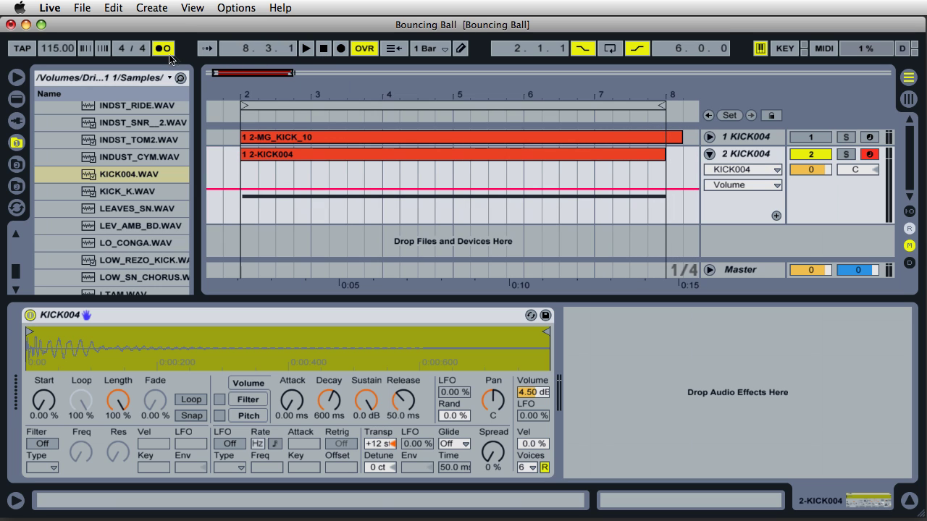
click(239, 117)
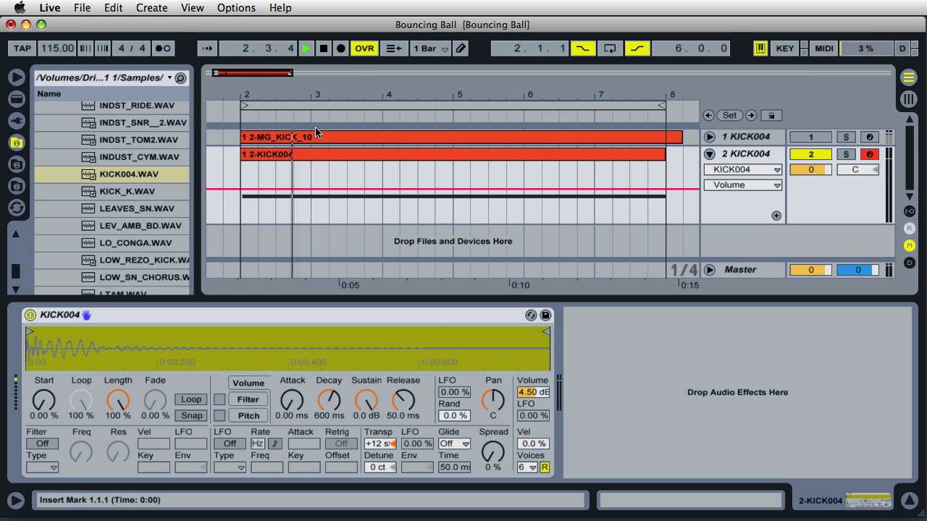
click(324, 48)
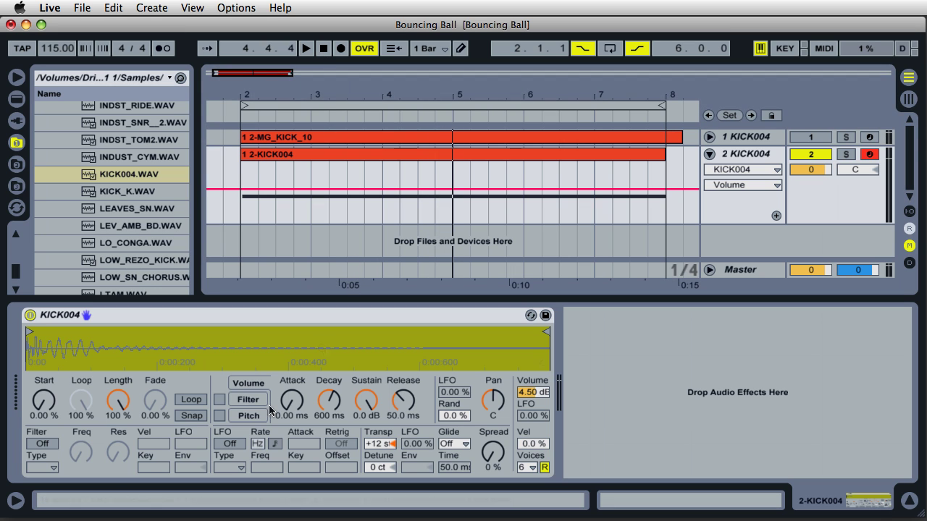
Step: Turn on sample looping in the new track's Simpler and play the recorded clip to hear it
click(192, 400)
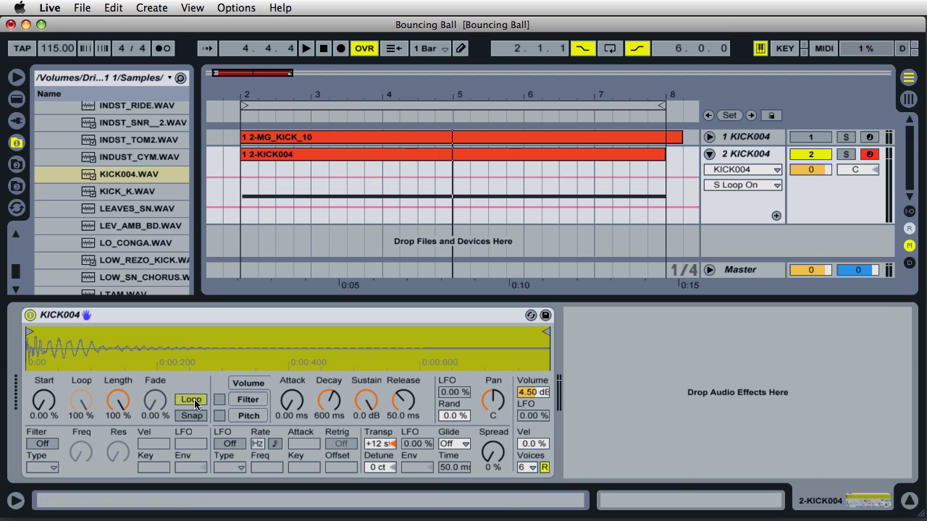
click(232, 120)
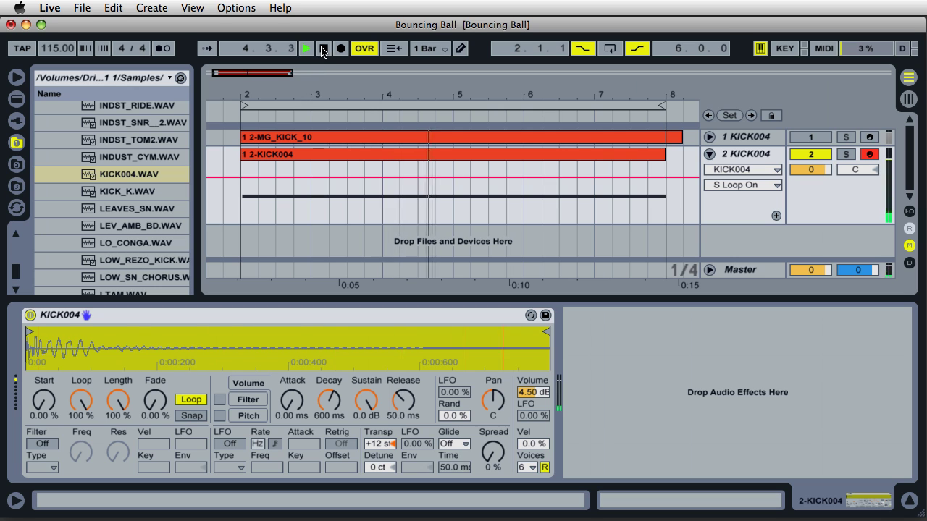
click(323, 49)
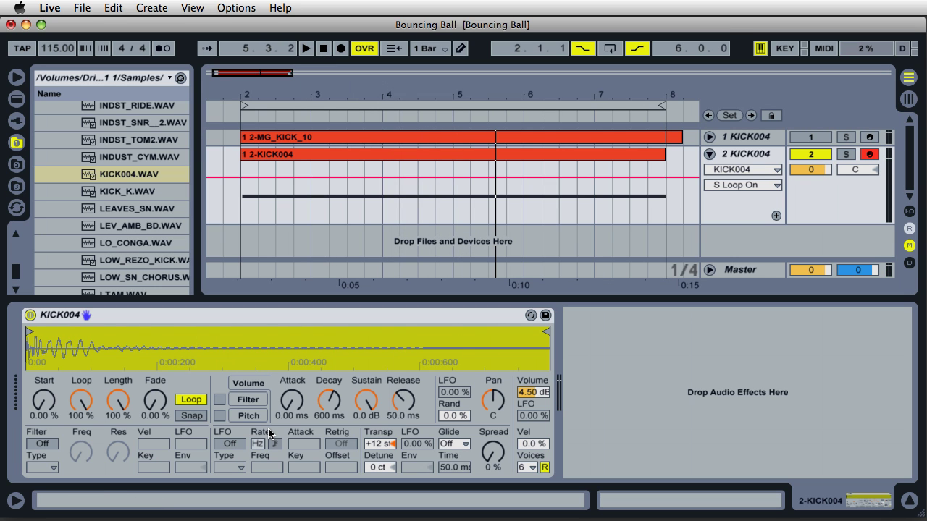
Step: Display the Sample Length automation lane for Simpler on the new kick track
click(117, 401)
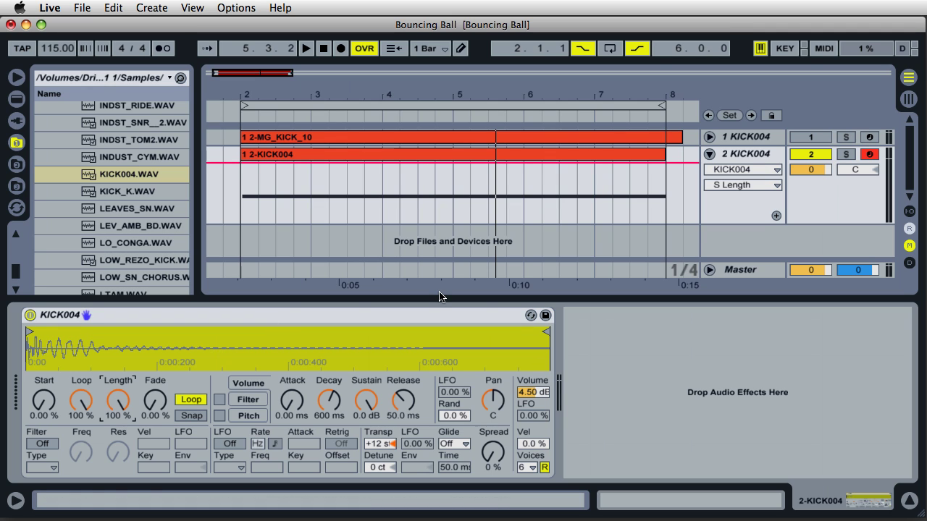
click(722, 189)
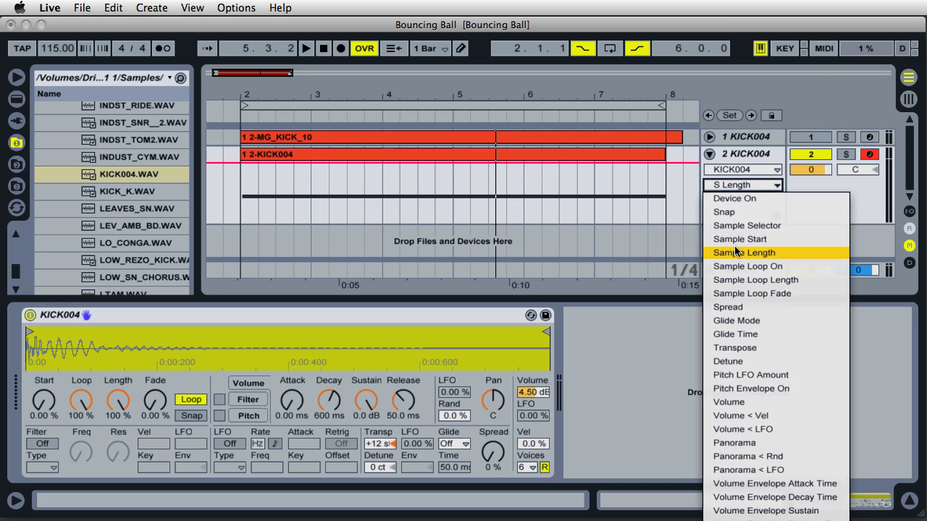
click(734, 252)
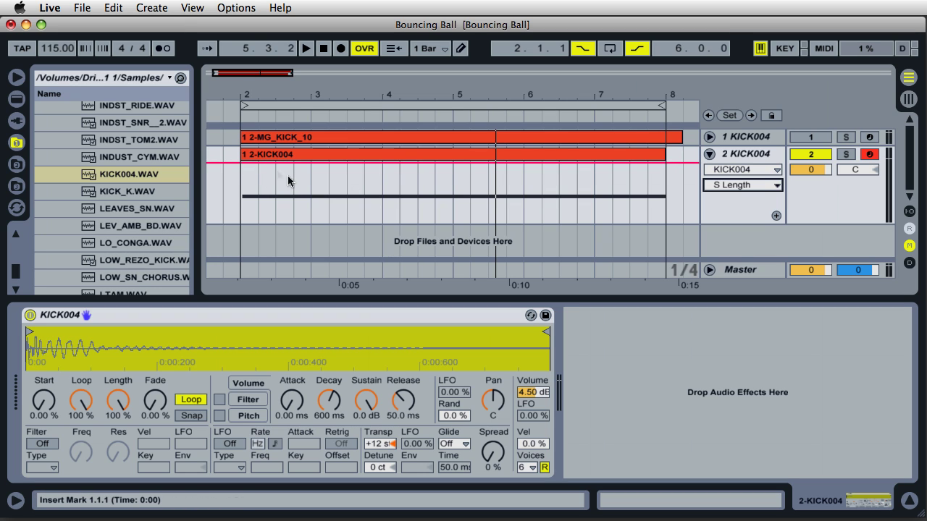
Step: Create a Sample Length automation ramp falling from 100% at bar 2 to nearly zero at bar 5
click(242, 162)
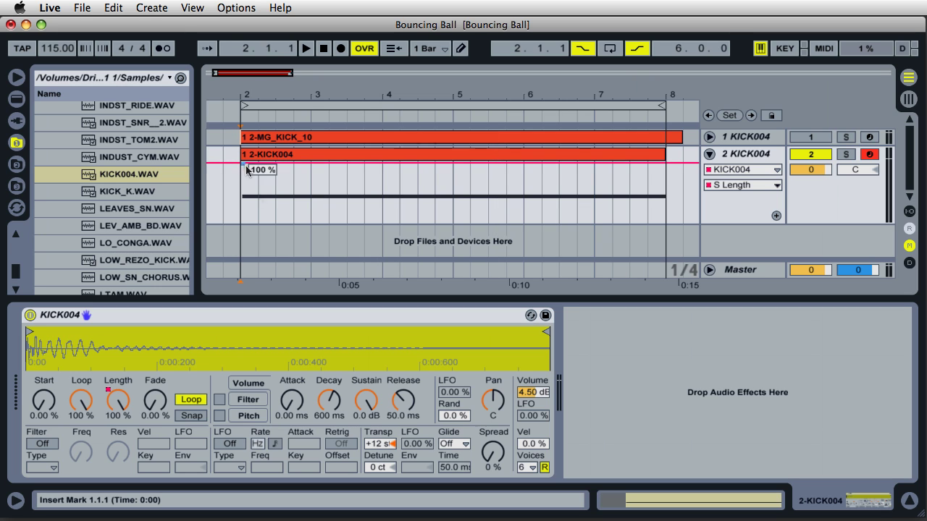
drag(242, 162, 304, 193)
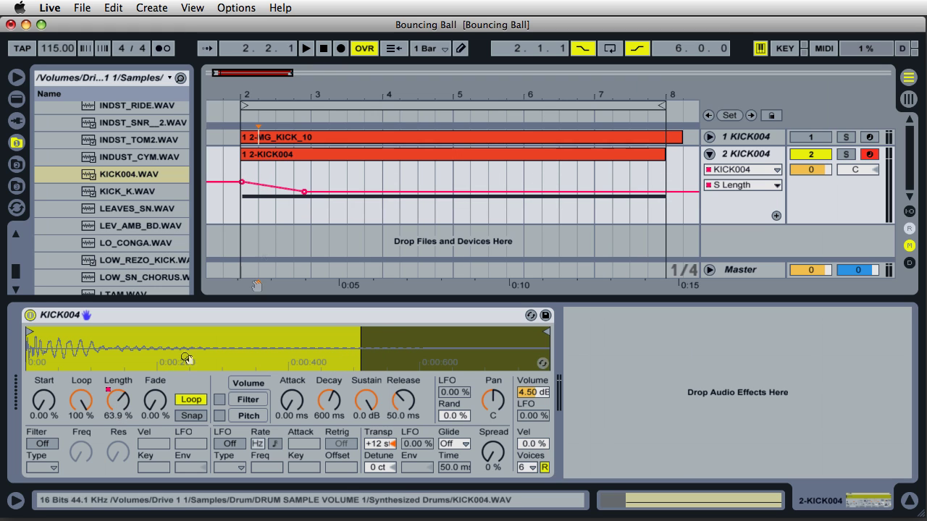
drag(304, 192, 309, 194)
mouse_move(246, 182)
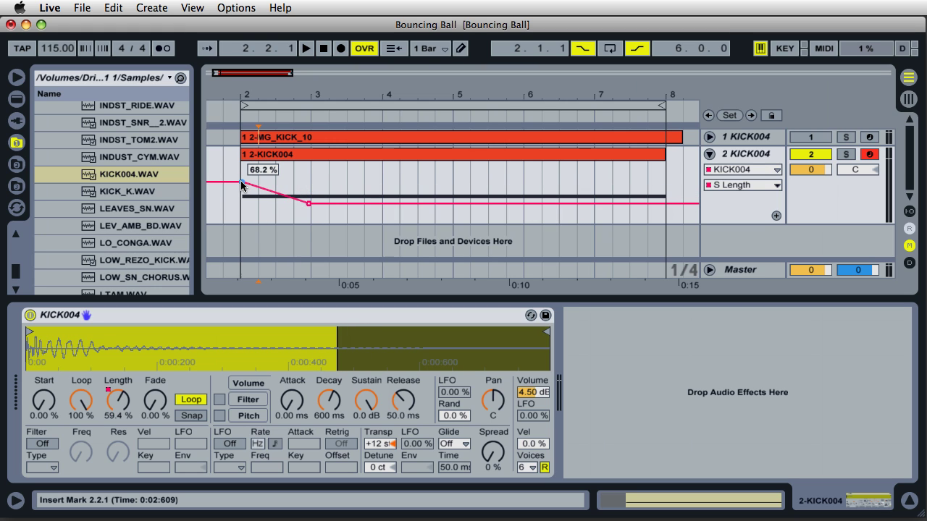
drag(241, 182, 242, 163)
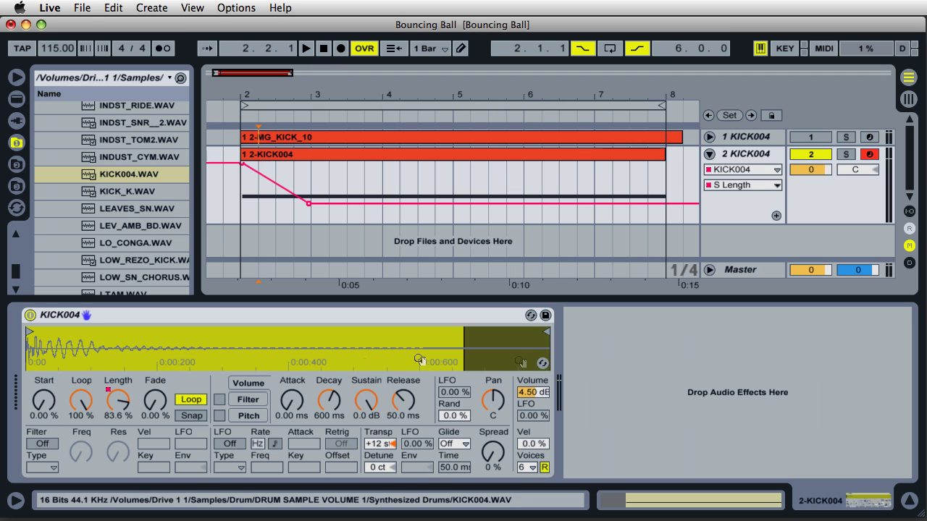
drag(311, 207, 453, 222)
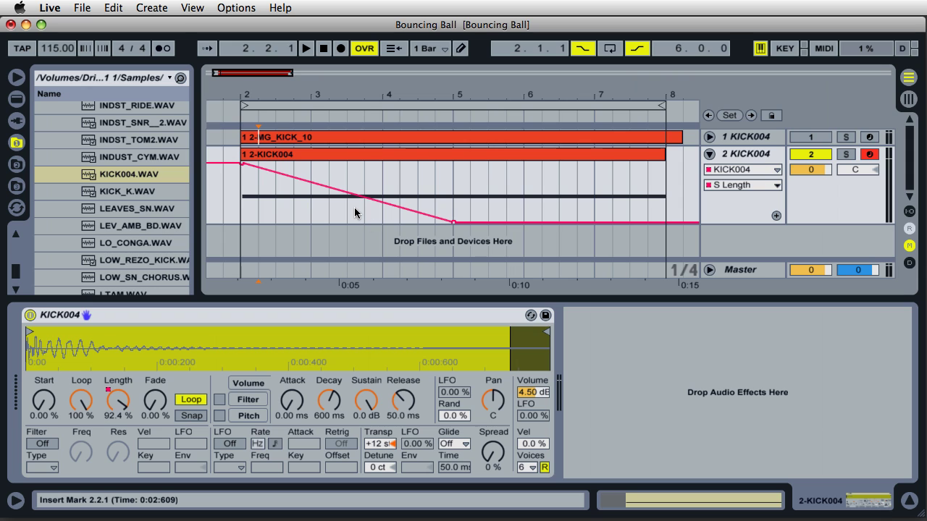
Step: Bend the falling Sample Length ramp into a curve with points at about 50% on bar 3 and 15% on bar 4, and play it
click(454, 222)
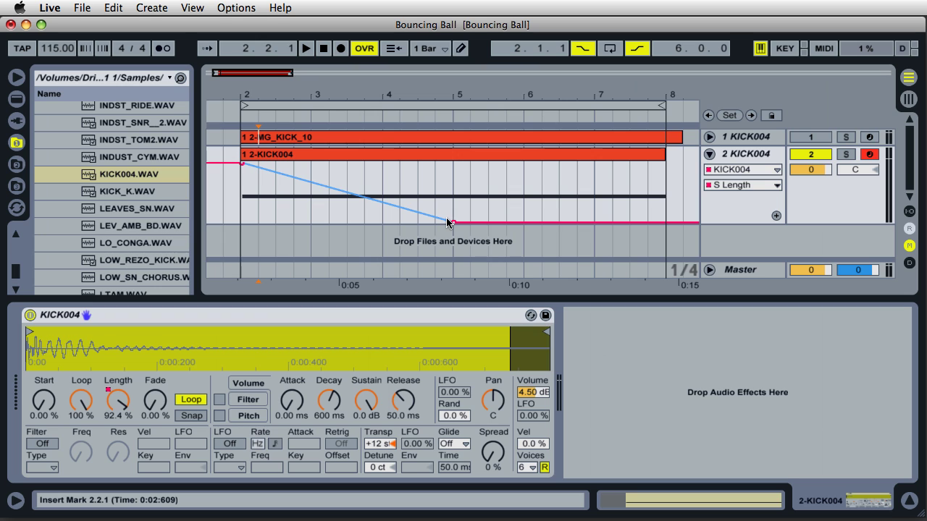
click(309, 182)
click(382, 202)
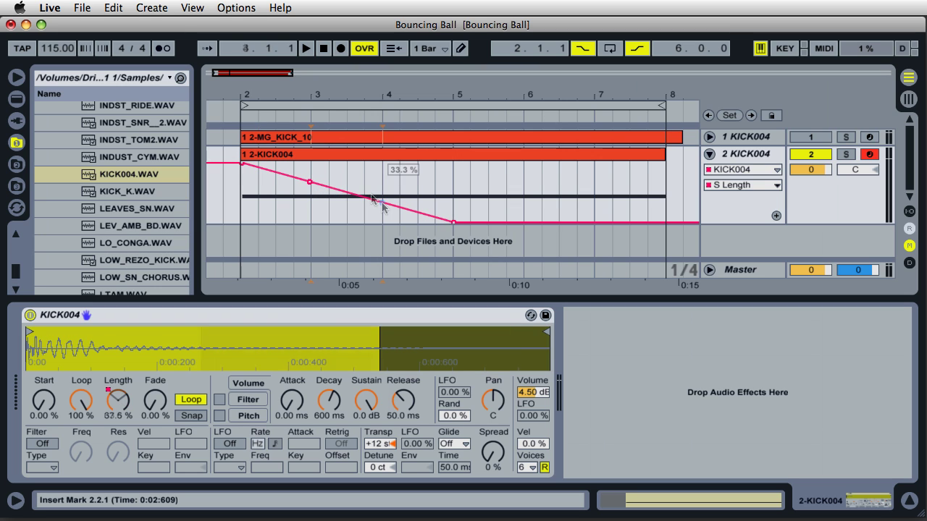
drag(310, 184, 322, 197)
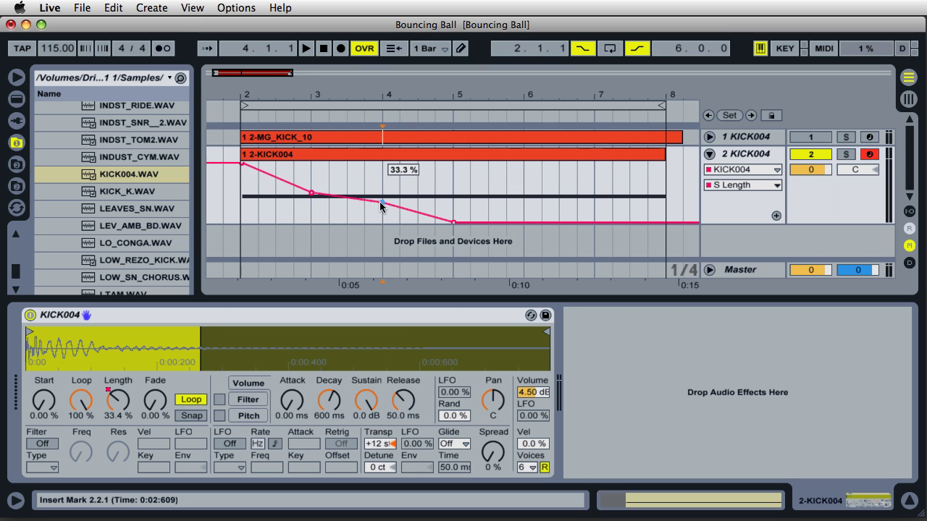
drag(382, 206, 384, 209)
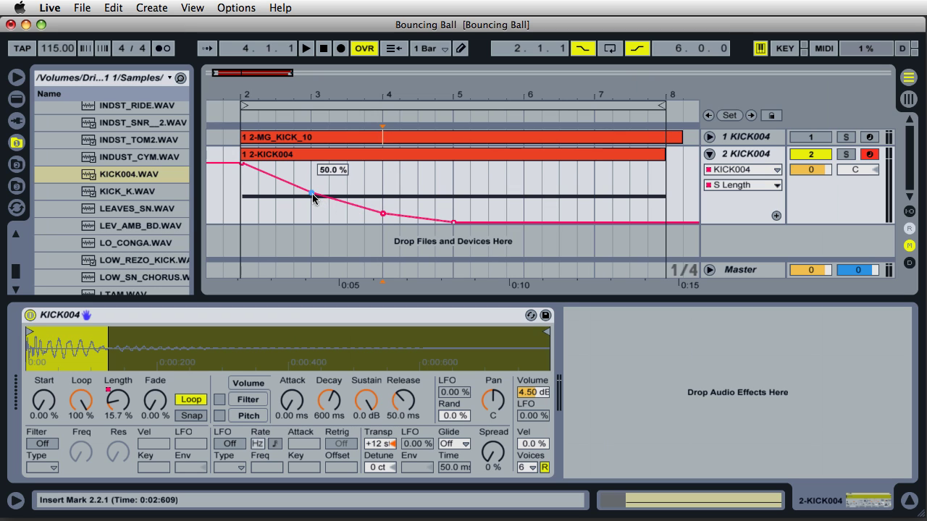
drag(313, 194, 313, 198)
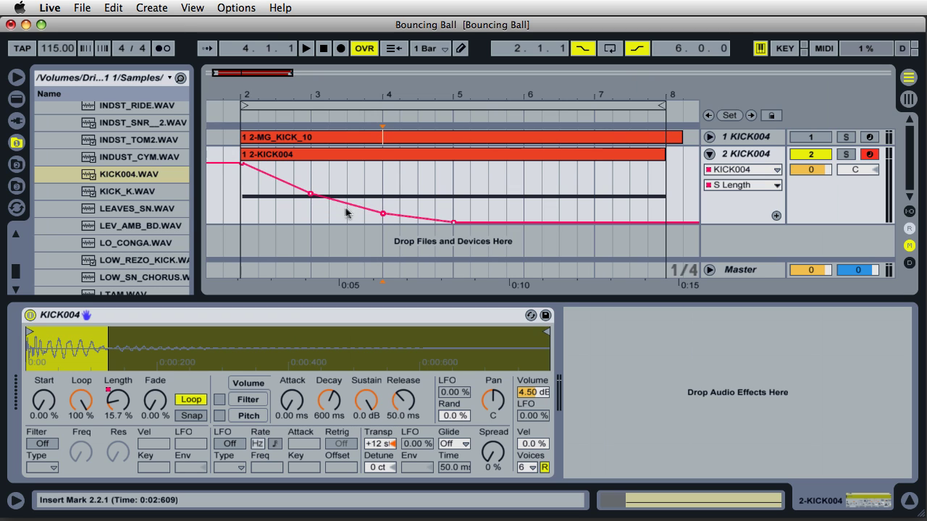
drag(382, 210, 381, 214)
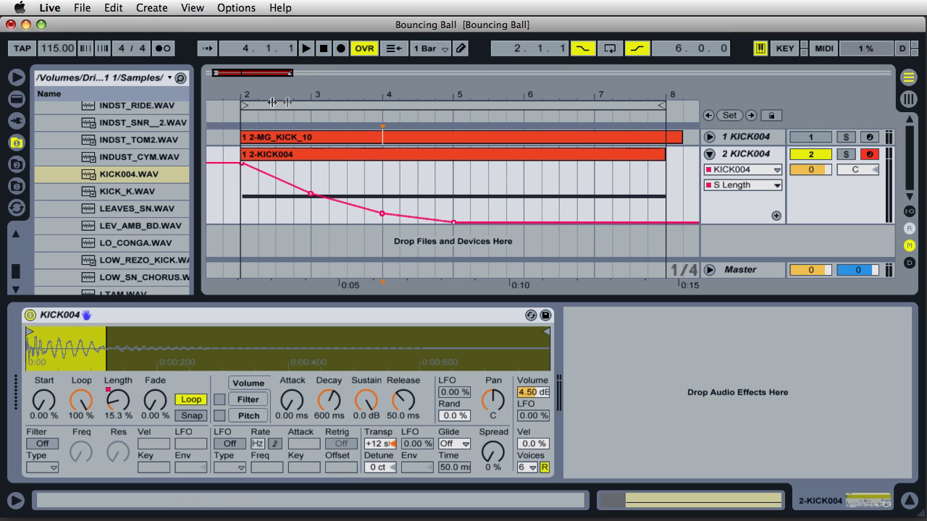
click(229, 113)
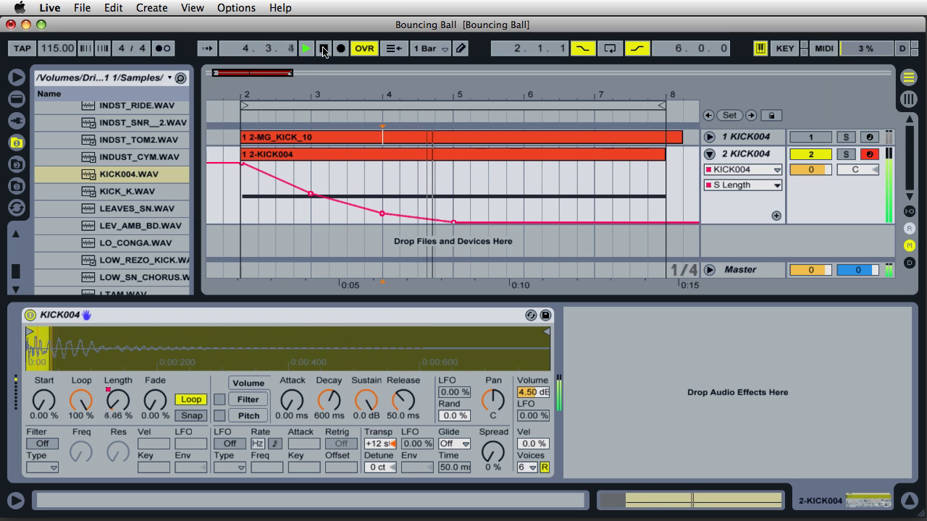
click(324, 49)
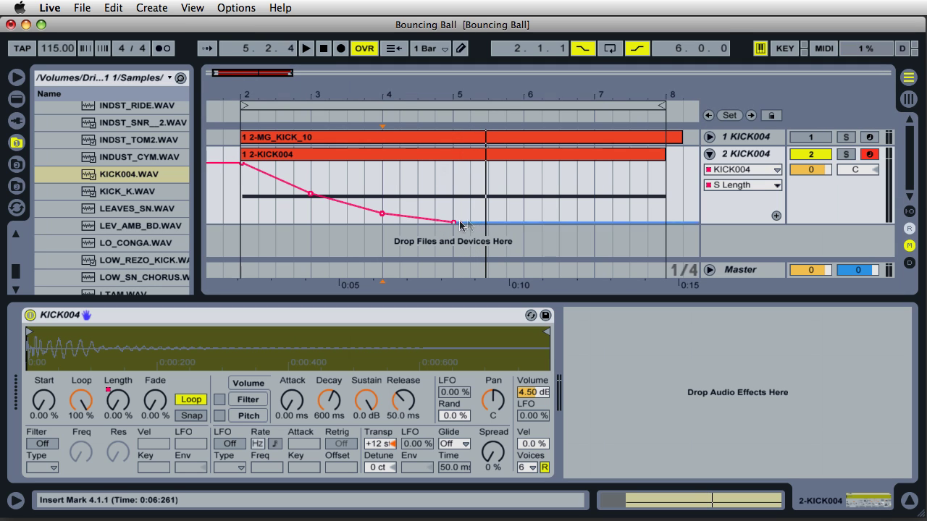
Step: Extend the Sample Length curve upward with points at about 14% on bar 6, 42% on bar 7 and 100% on bar 8, and play it
click(510, 225)
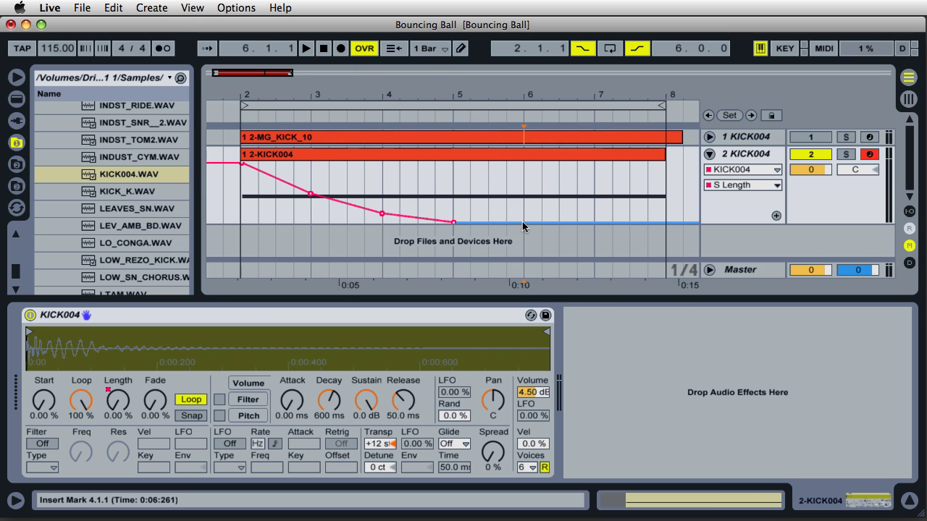
drag(523, 225, 523, 215)
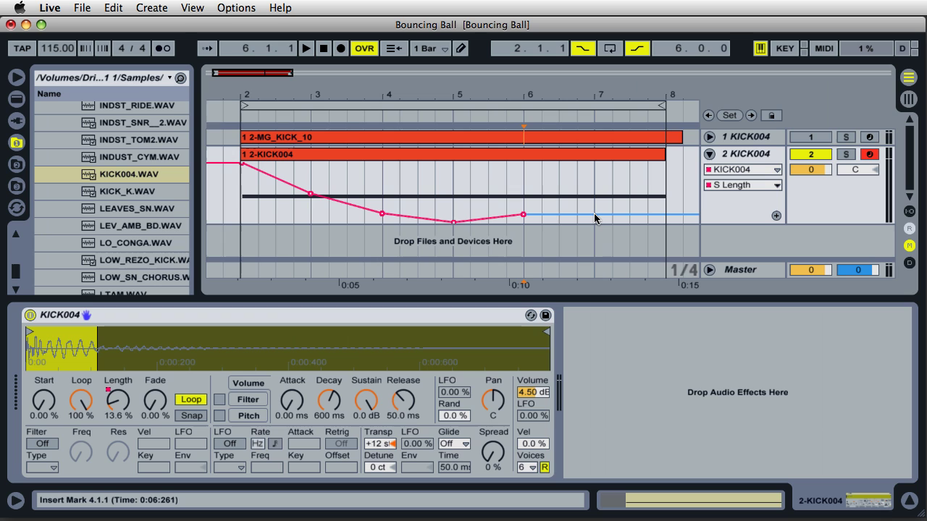
click(594, 215)
drag(594, 215, 594, 197)
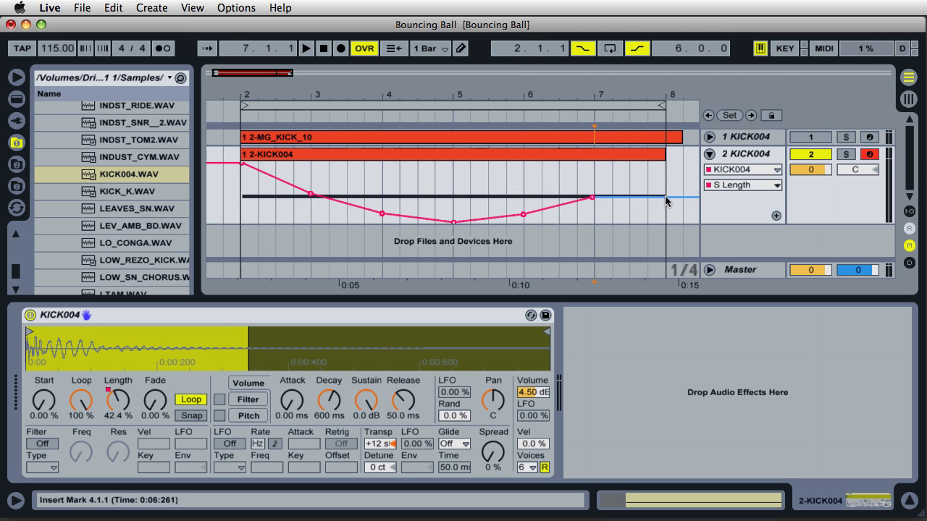
drag(666, 202, 666, 164)
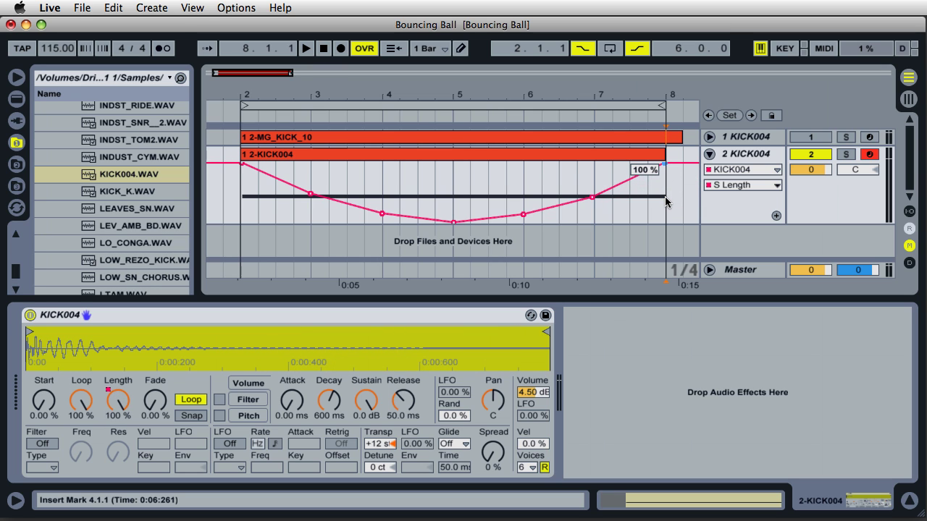
key(space)
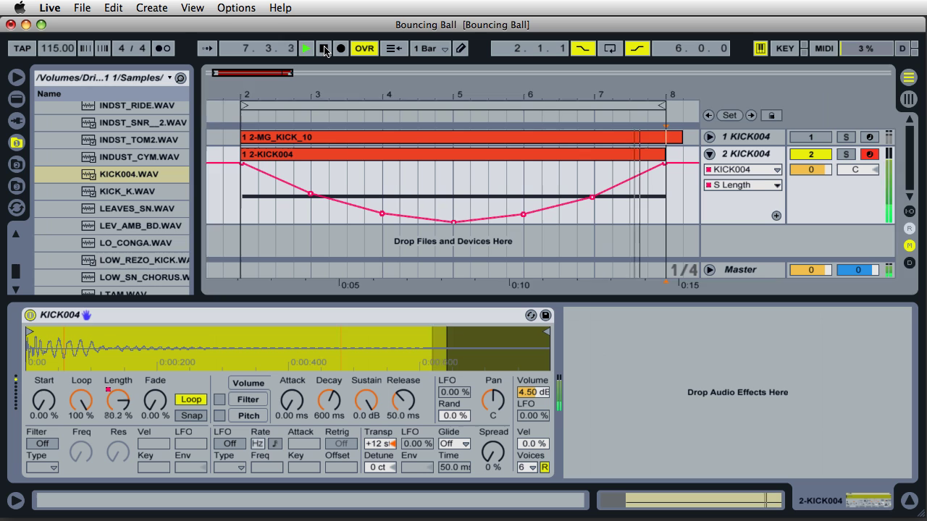
key(space)
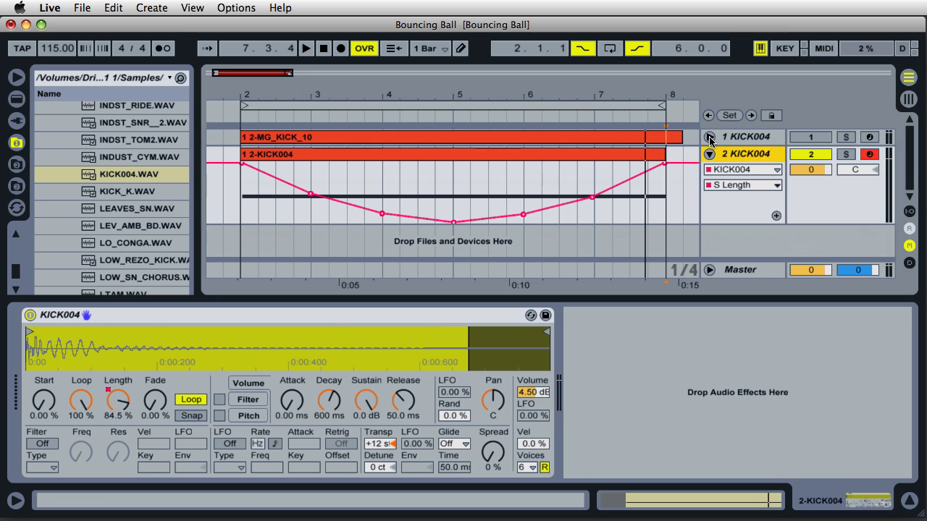
Step: Examine the Sample Length automation curve of the first KICK004 track, and fold that track up again
click(709, 138)
click(743, 152)
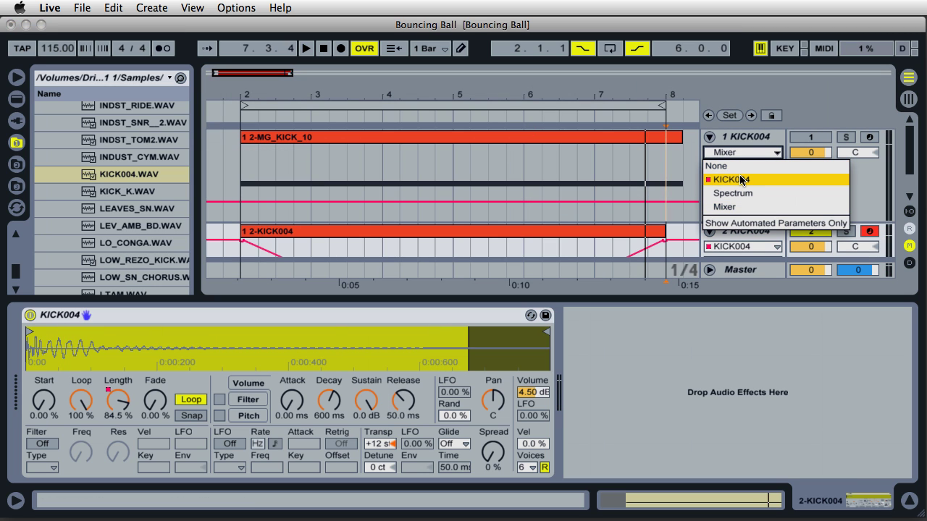
click(741, 180)
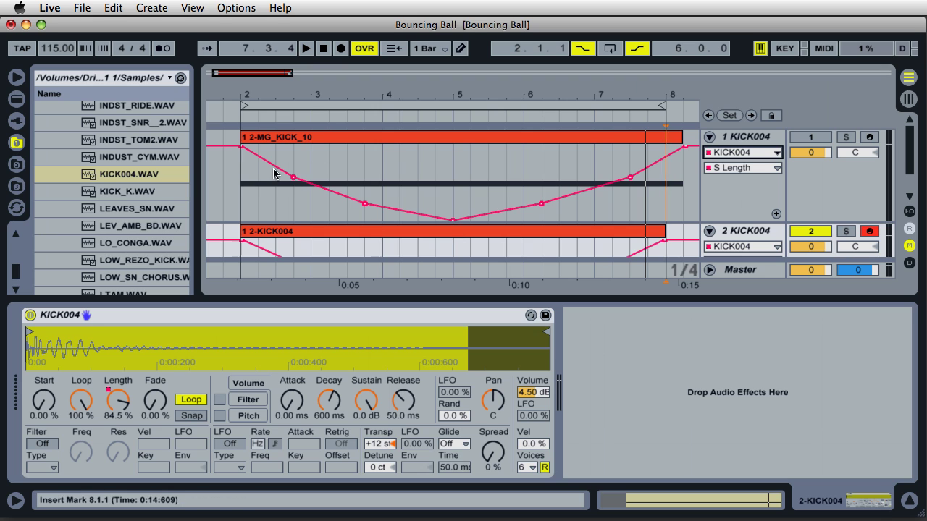
click(708, 137)
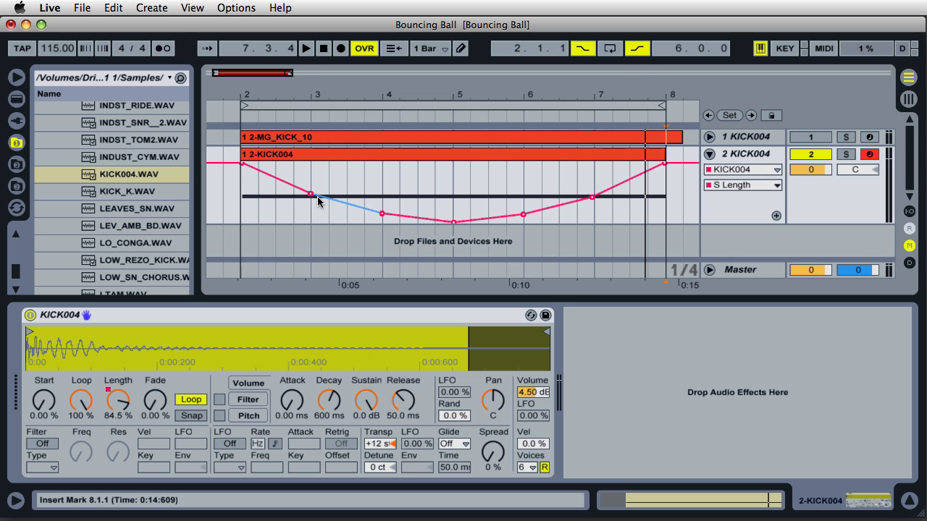
Step: Try moving the bar 3 point upward and the bar 6 point to 83.3% just after bar 5 during playback, and undo both moves
drag(317, 201, 360, 184)
key(space)
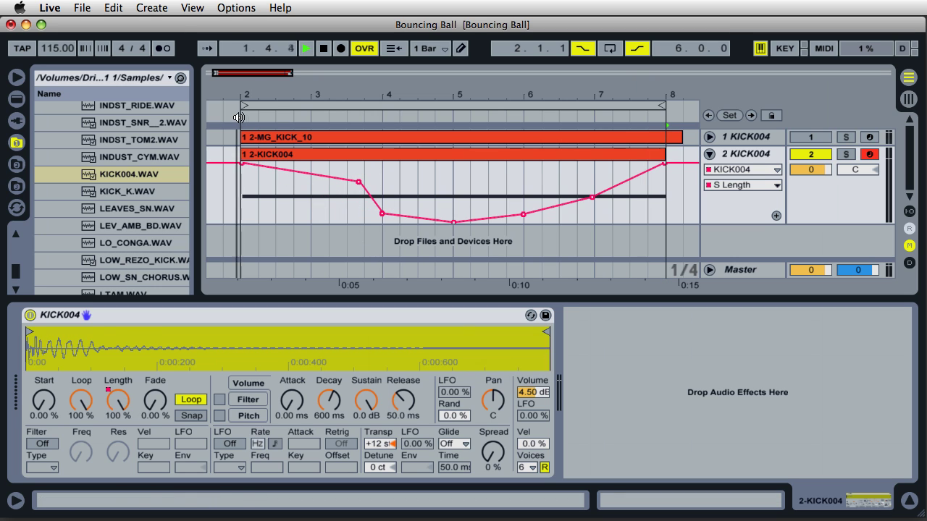
drag(523, 215, 472, 173)
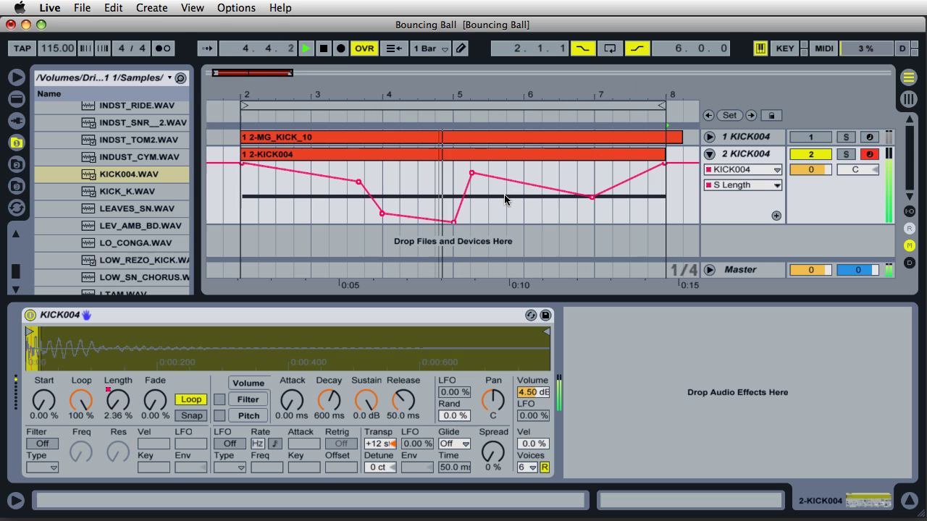
mouse_move(472, 172)
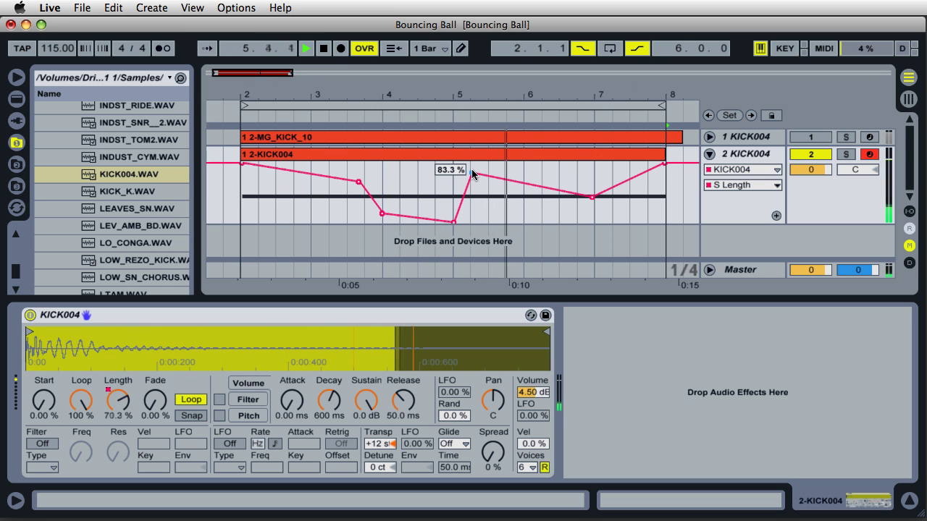
key(super+z)
key(super+z)
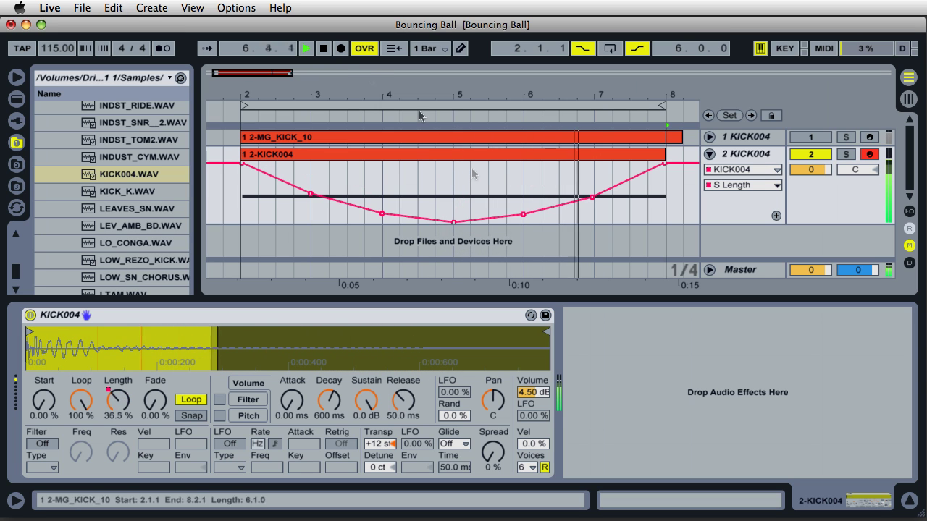
click(324, 49)
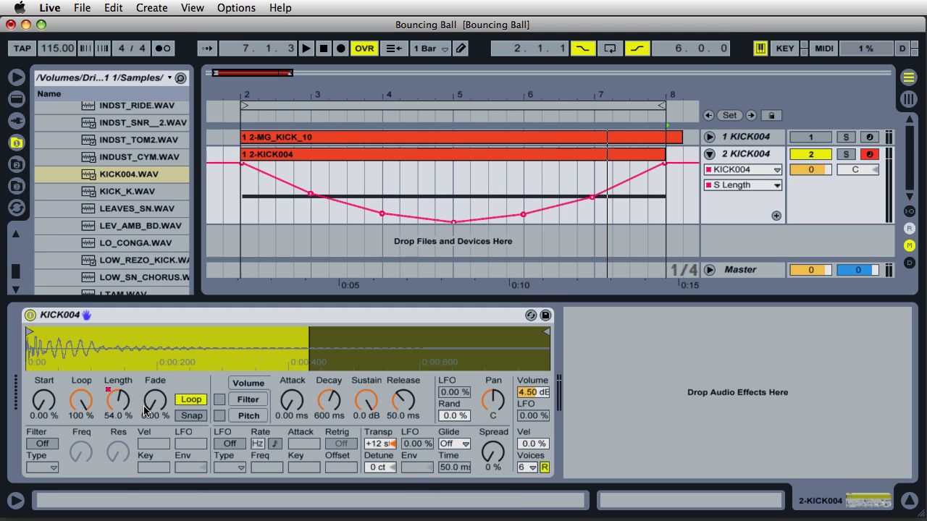
Step: While the clip plays, set Simpler's loop fade and loop length to 58.7% each and keep varying both
key(space)
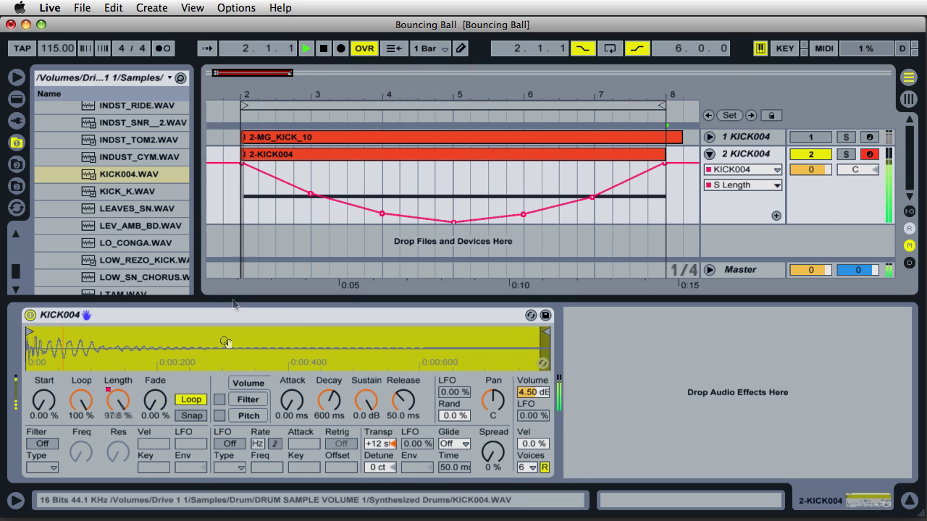
drag(155, 399, 155, 376)
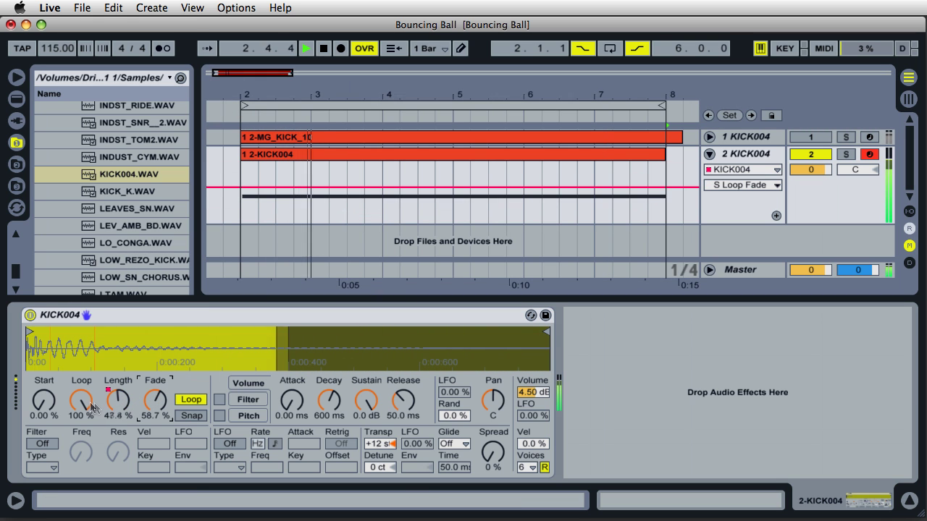
drag(81, 400, 90, 409)
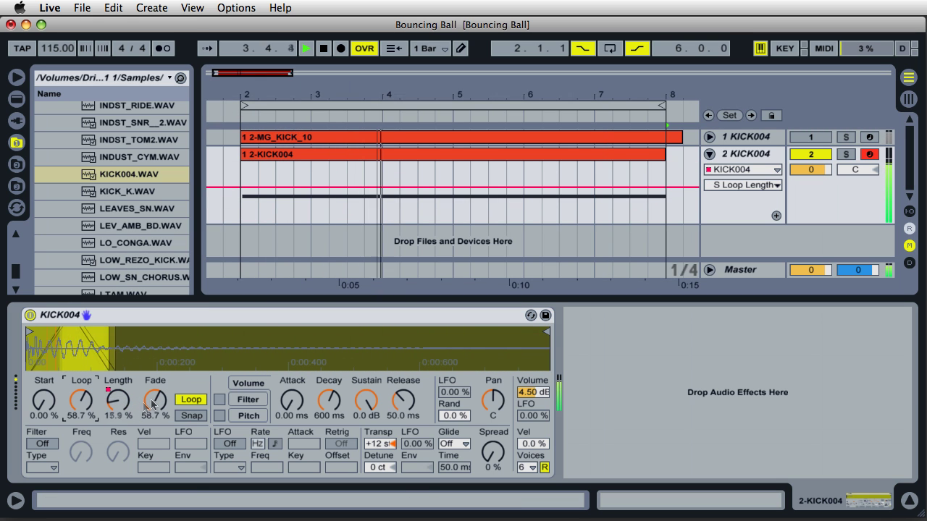
mouse_move(154, 400)
mouse_down()
mouse_move(152, 377)
mouse_move(152, 404)
mouse_up()
drag(83, 389, 85, 405)
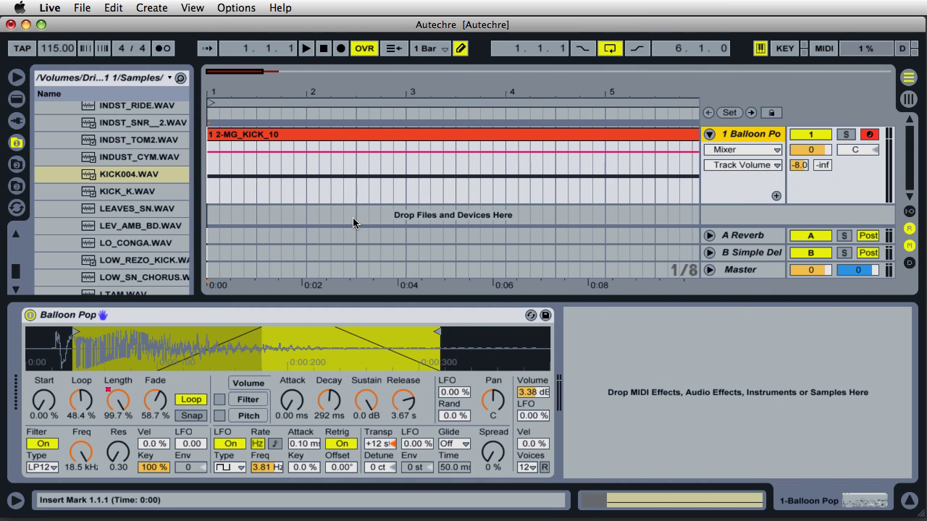
Step: Play the Autechre set's Balloon Pop clip, and reduce its Simpler loop fade to 54.0% and loop length to 46.8%
click(307, 48)
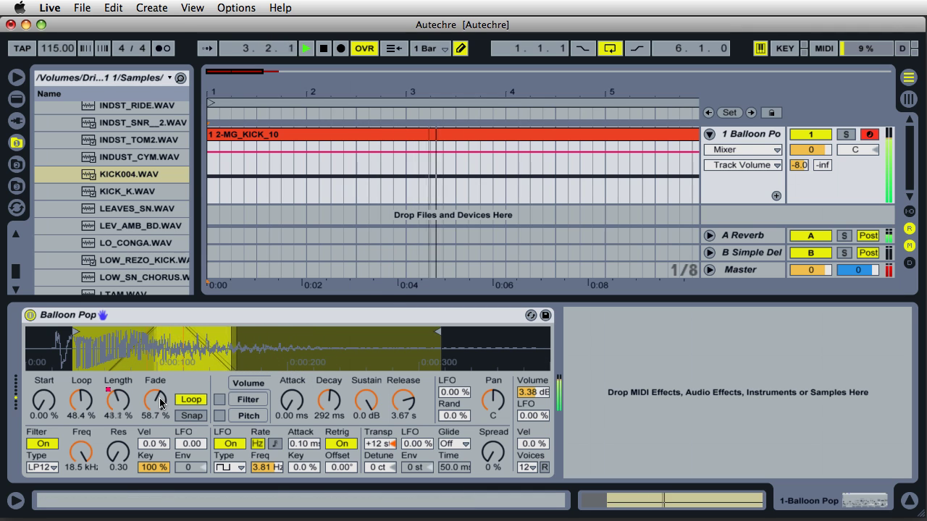
drag(158, 399, 161, 419)
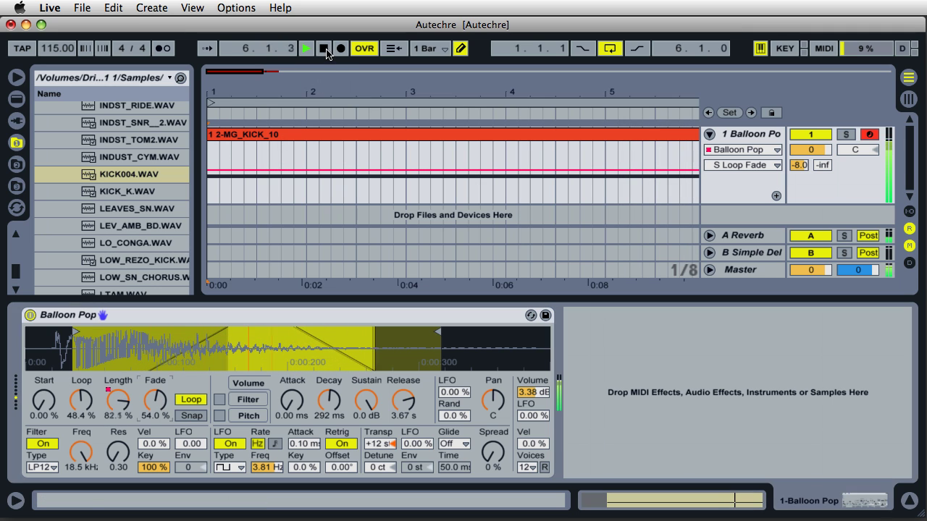
click(323, 47)
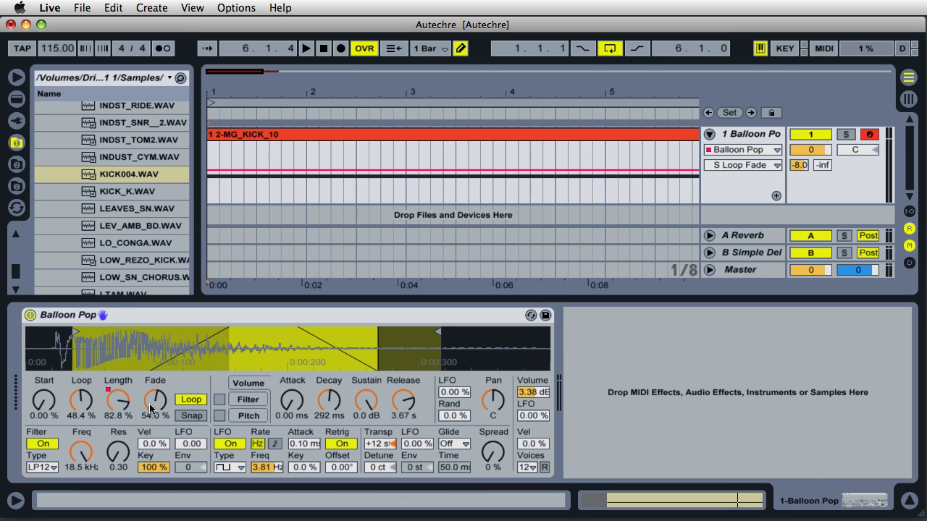
drag(84, 413, 84, 409)
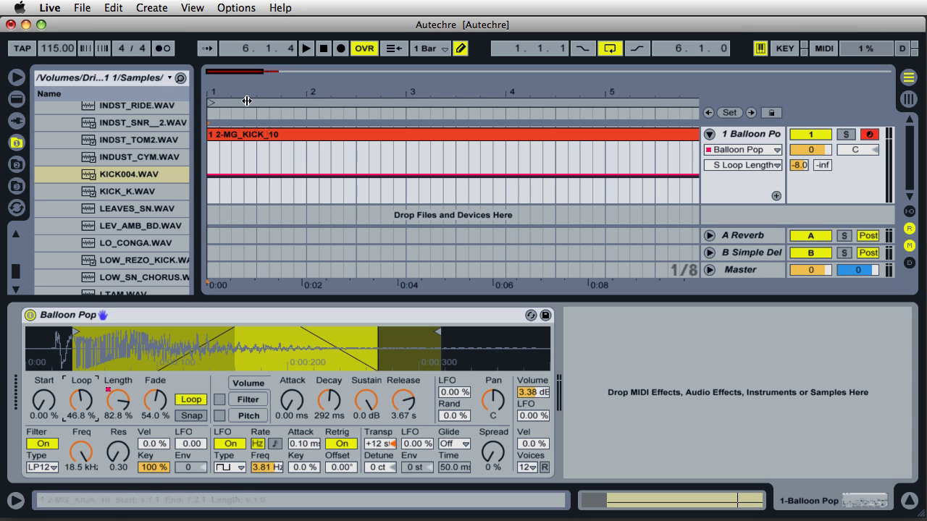
Step: Vary Balloon Pop's loop fade and loop length during playback, ending at 60.3% fade and 33.3% length, and stop the set
click(307, 48)
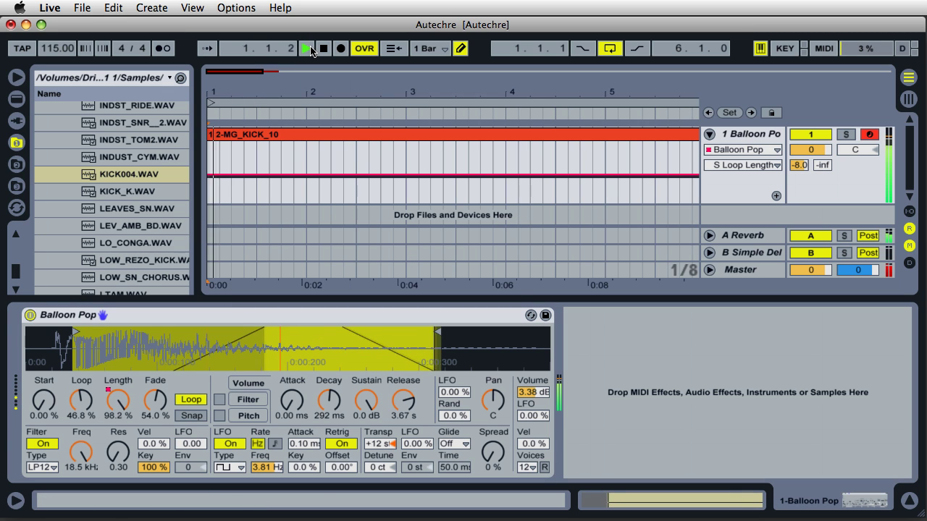
drag(159, 386, 157, 427)
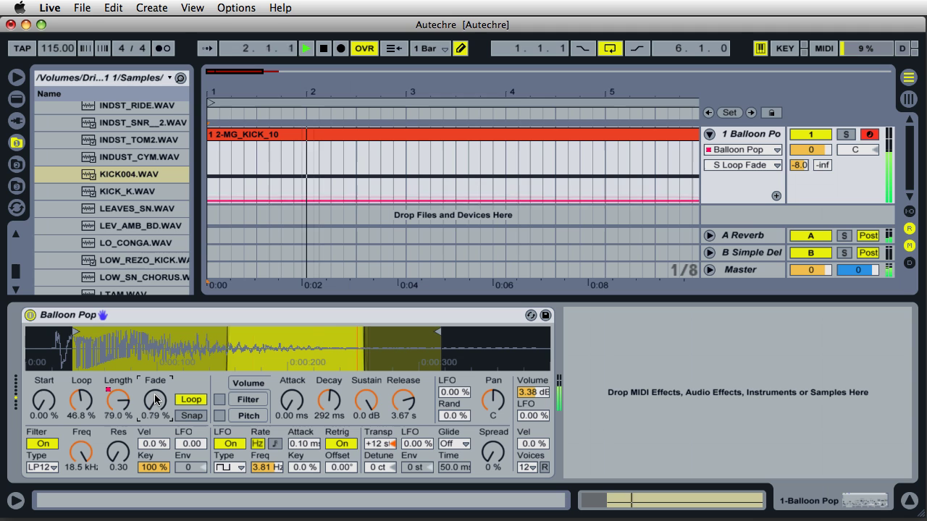
drag(96, 404, 85, 404)
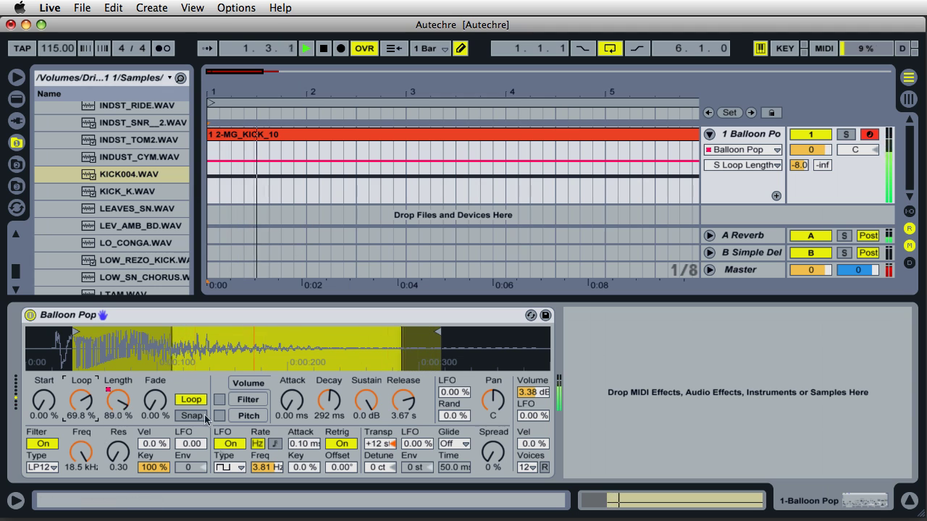
drag(85, 403, 85, 398)
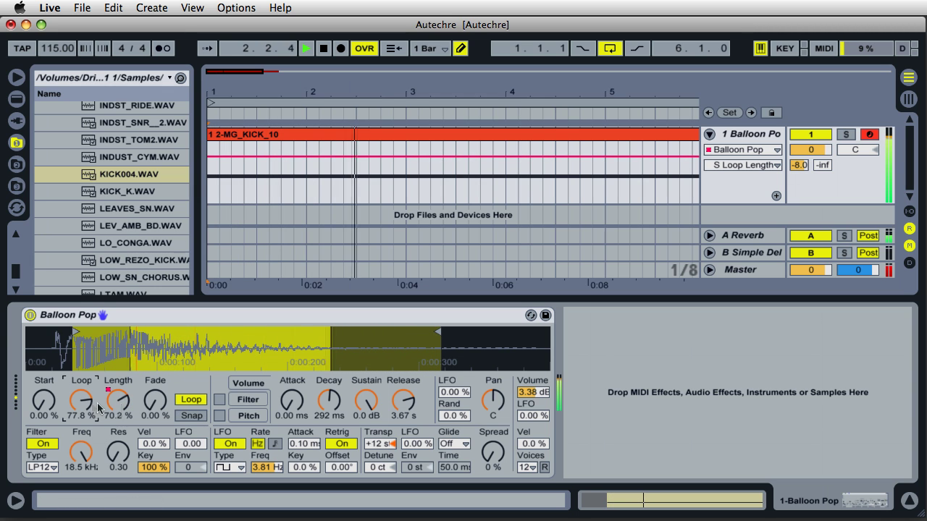
drag(154, 402, 152, 406)
drag(85, 402, 88, 402)
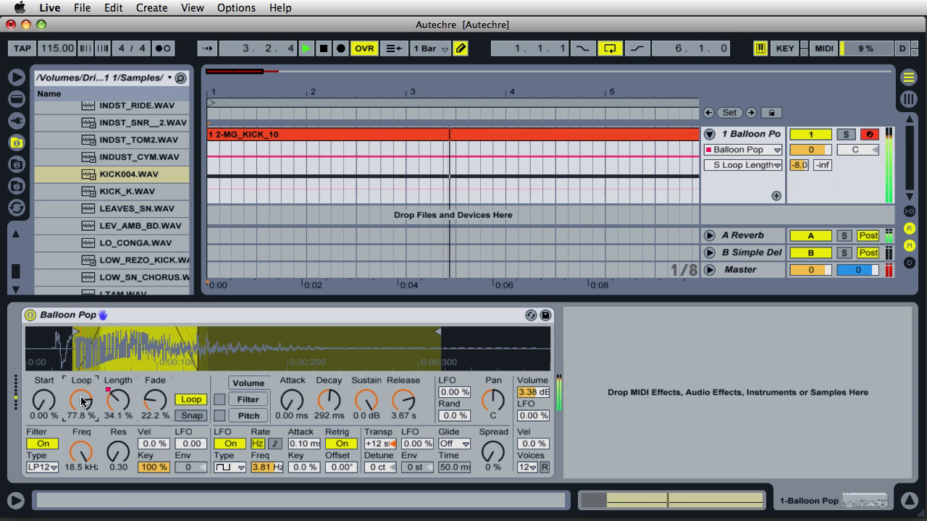
drag(154, 402, 154, 391)
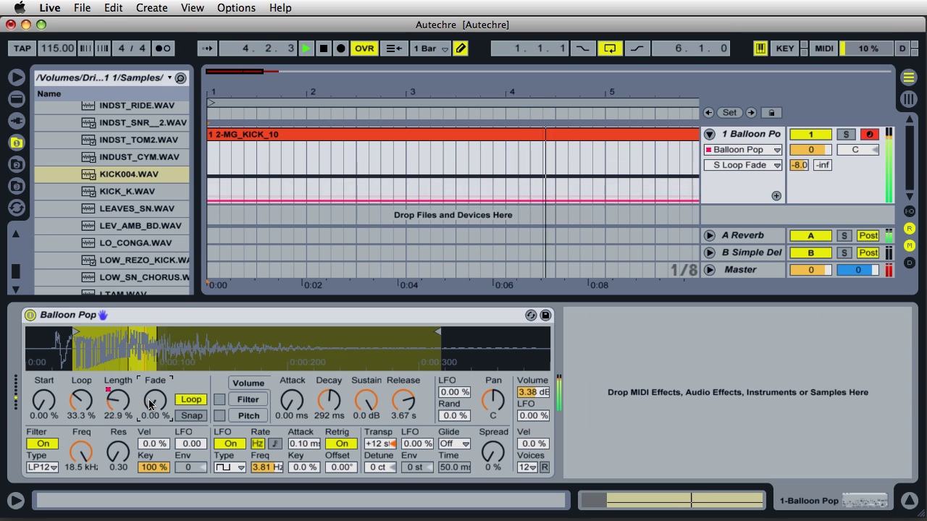
double_click(324, 48)
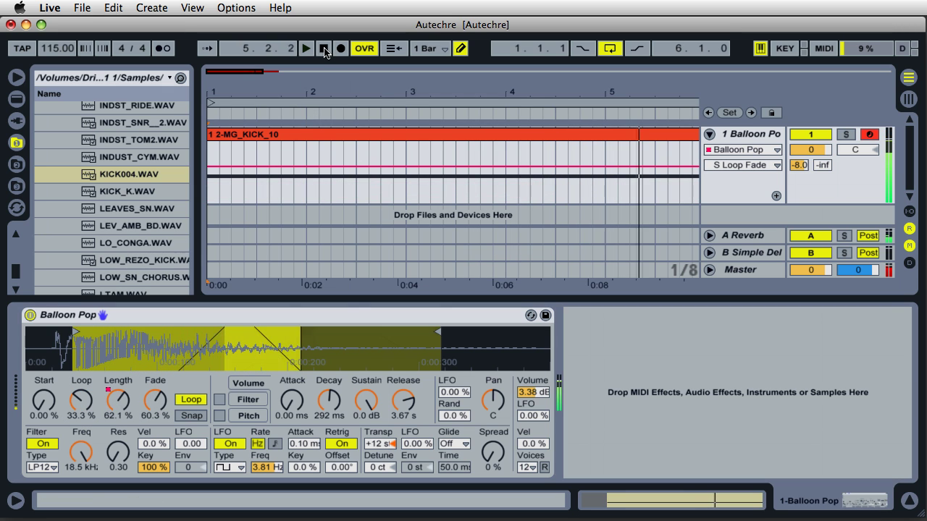